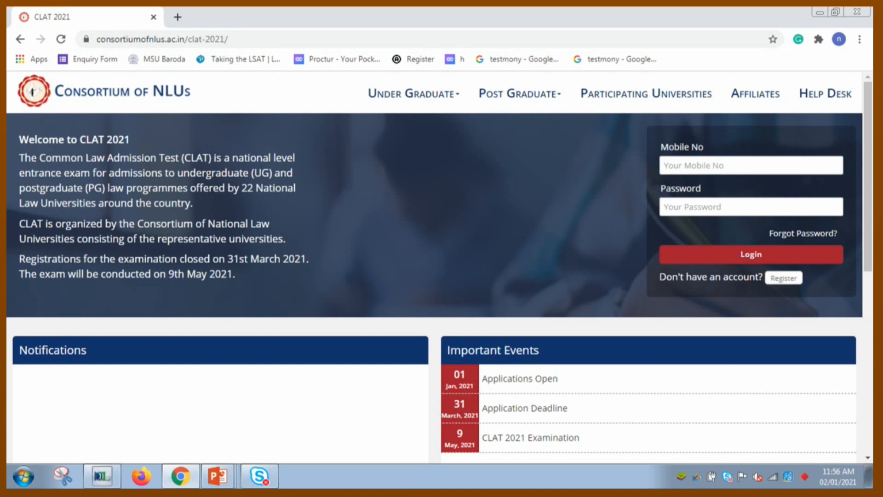
On the new-account registration form, enter the applicant's name, mobile number and saved e-mail address.
{"action": "left_click", "coordinate": [784, 278]}
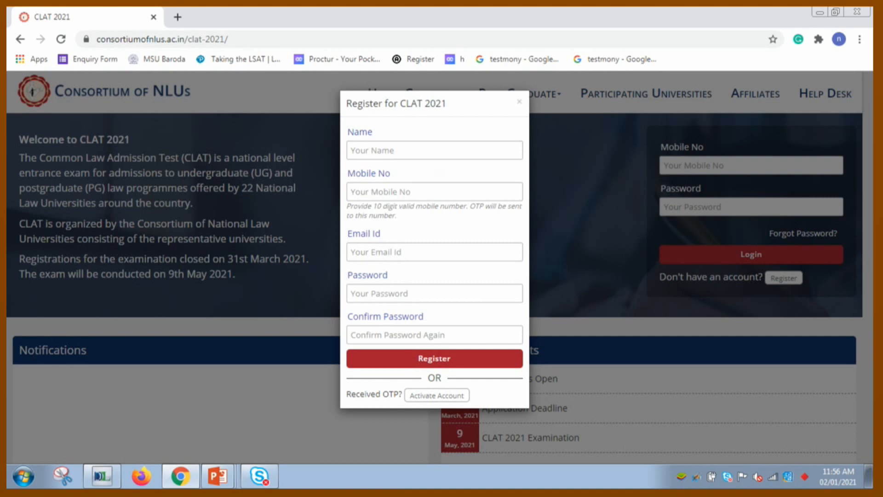
{"action": "left_click", "coordinate": [448, 143]}
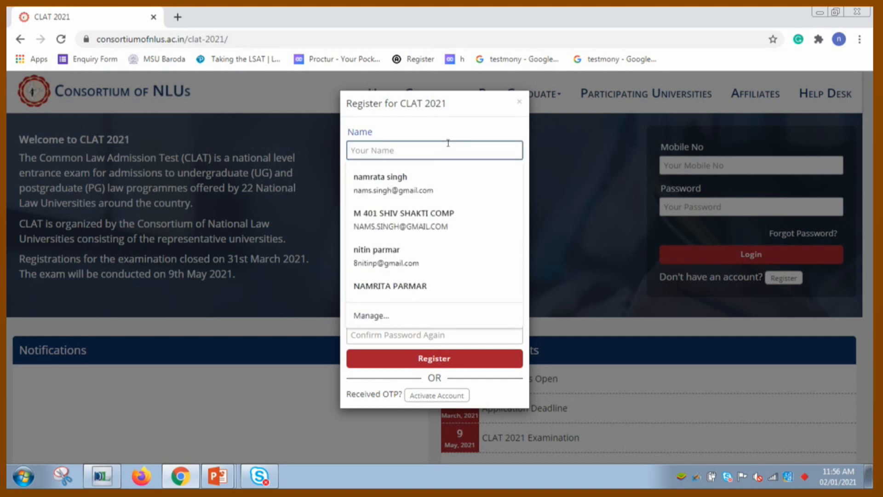
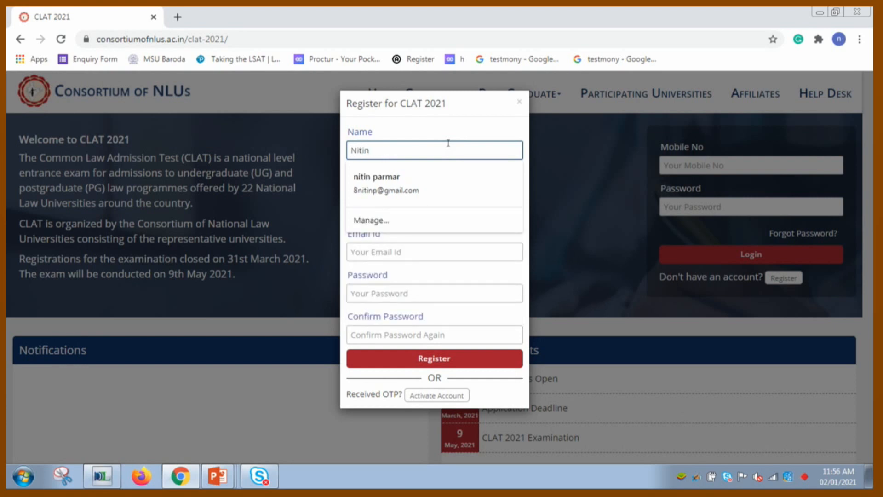
{"action": "key", "text": "Tab"}
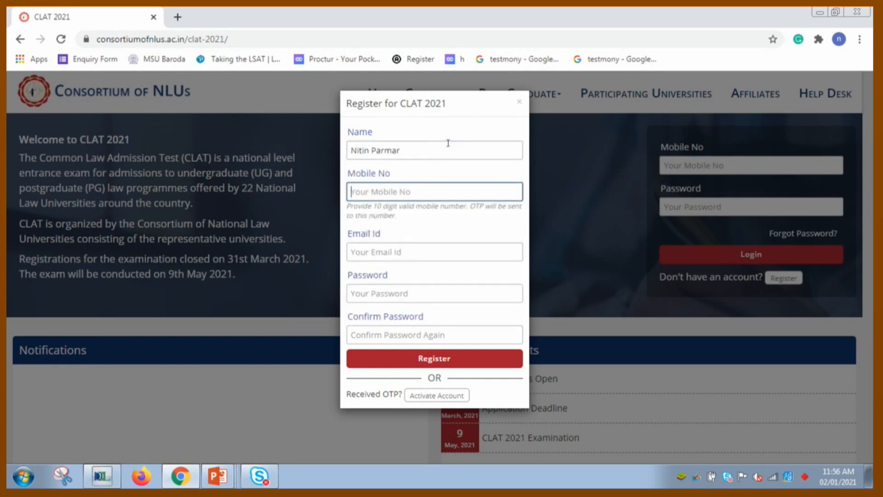
{"action": "key", "text": "Tab"}
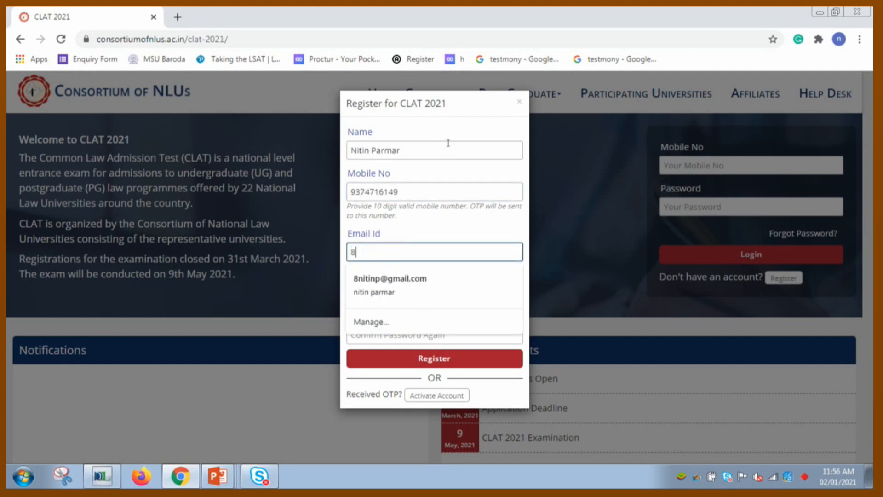
{"action": "key", "text": "Down"}
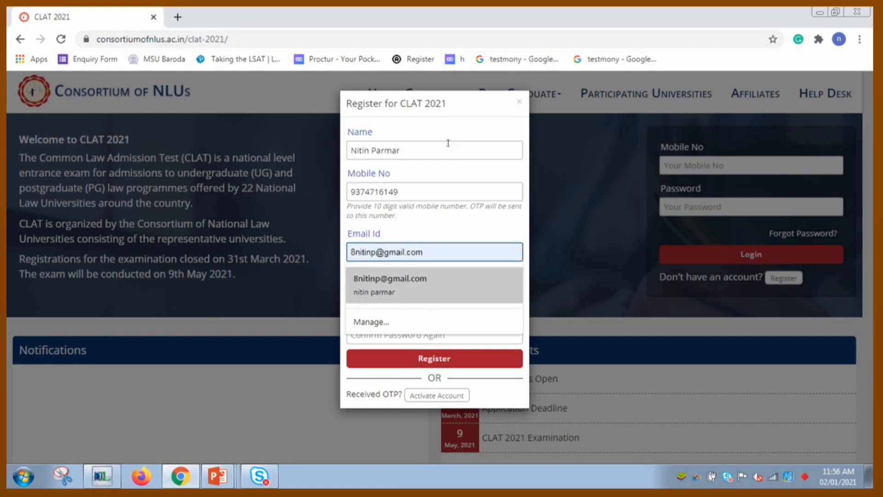
{"action": "key", "text": "Return"}
{"action": "key", "text": "Tab"}
Enter and confirm a password of at least six characters and submit the registration.
{"action": "type", "text": "•••••"}
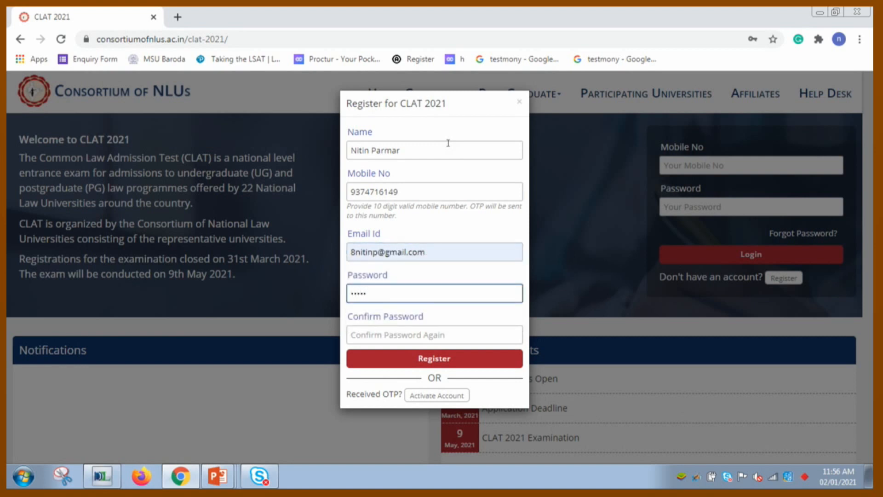
{"action": "key", "text": "Tab"}
{"action": "type", "text": "•••••"}
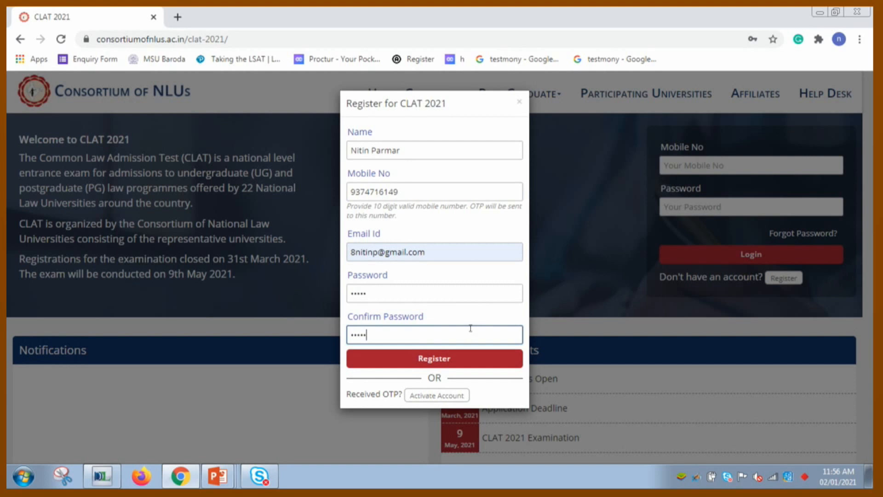
{"action": "key", "text": "shift+Tab"}
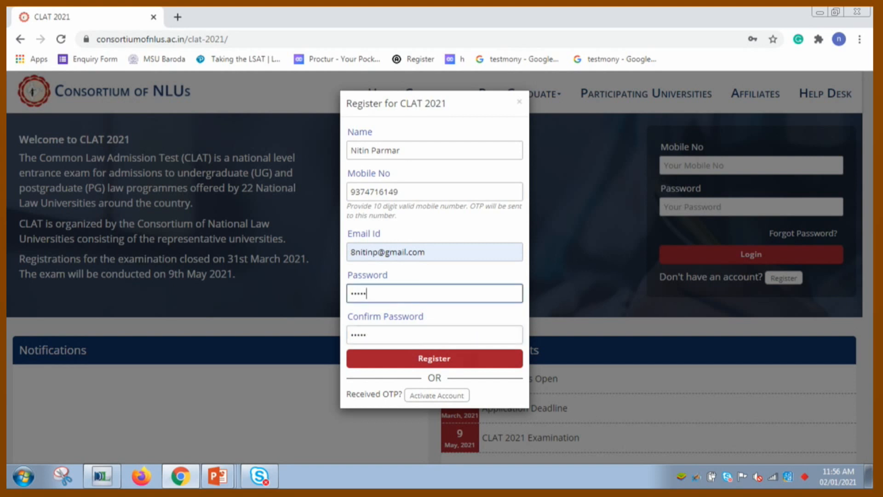
{"action": "key", "text": "Return"}
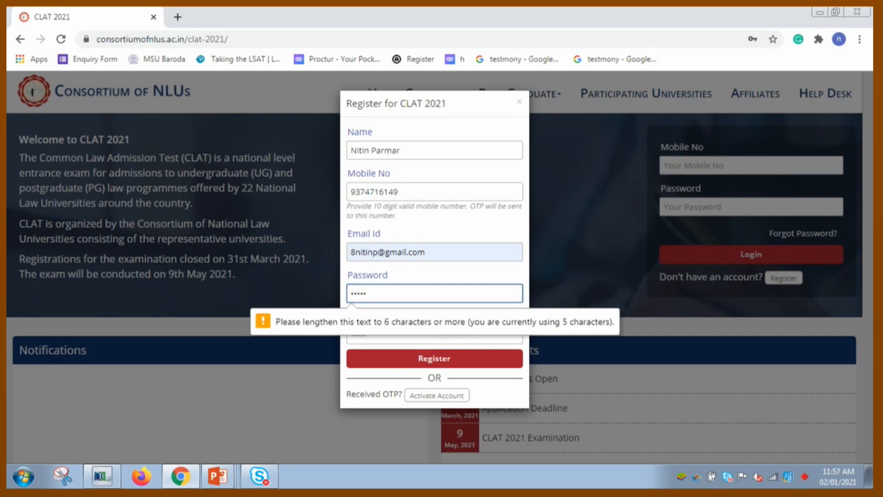
{"action": "type", "text": "1"}
{"action": "key", "text": "Tab"}
{"action": "key", "text": "Right"}
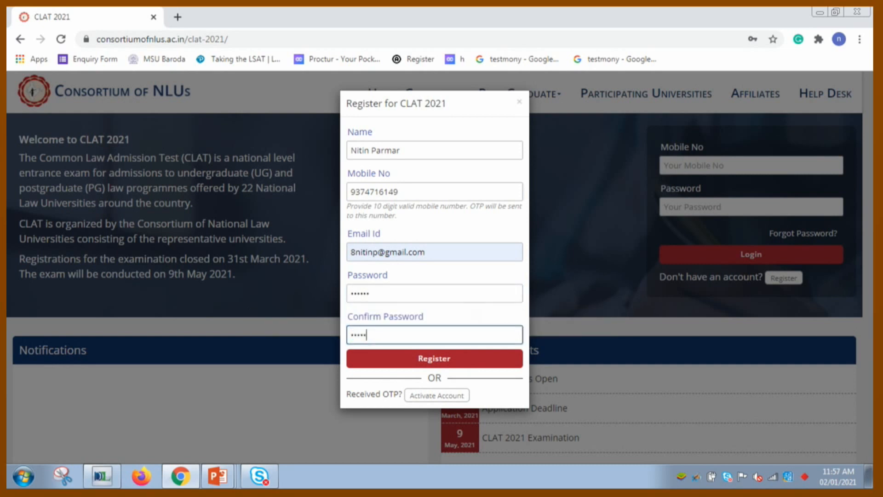
{"action": "type", "text": "1"}
{"action": "key", "text": "Return"}
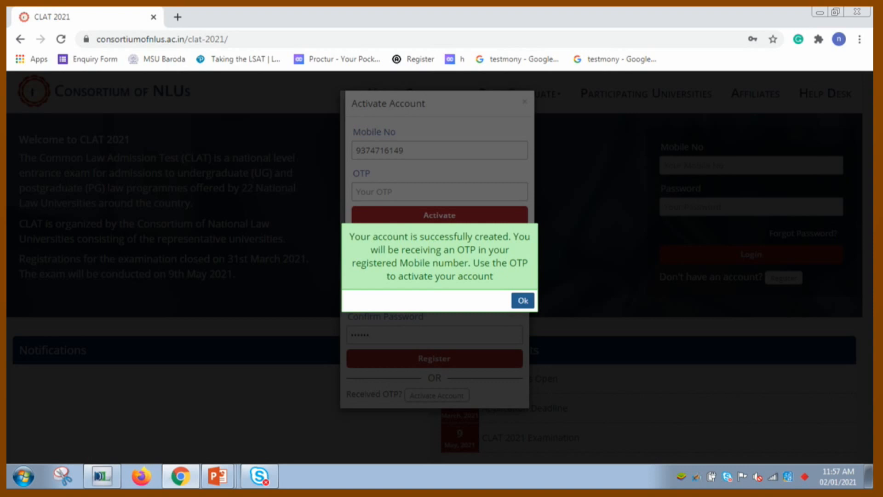
Dismiss the account-created message, enter the six-digit OTP received on the mobile, and close the activation notice.
{"action": "left_click", "coordinate": [523, 300]}
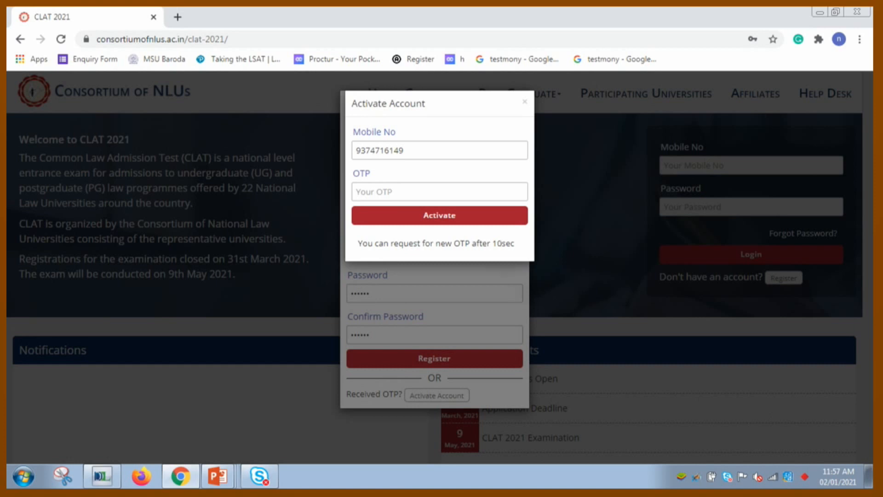
{"action": "left_click", "coordinate": [478, 195]}
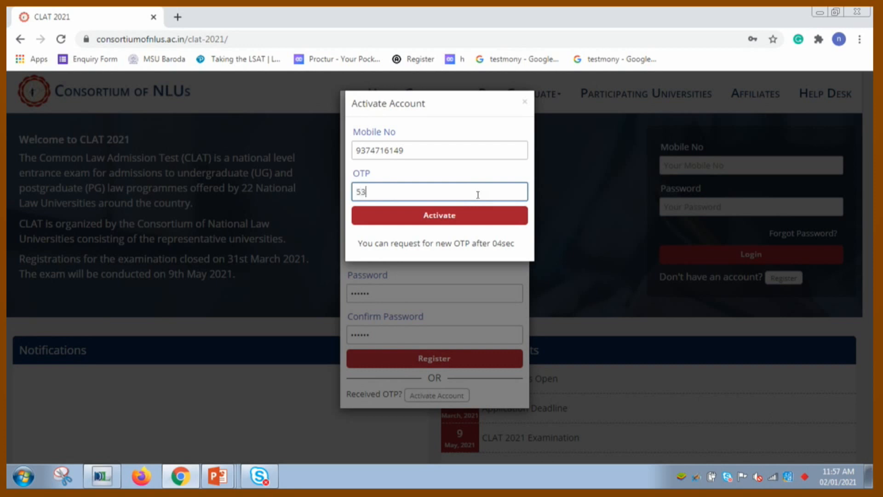
{"action": "key", "text": "Return"}
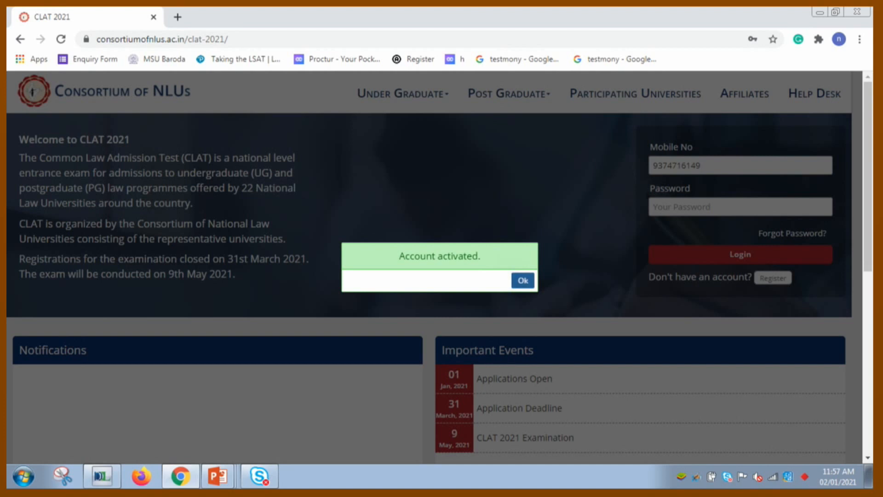
{"action": "key", "text": "Return"}
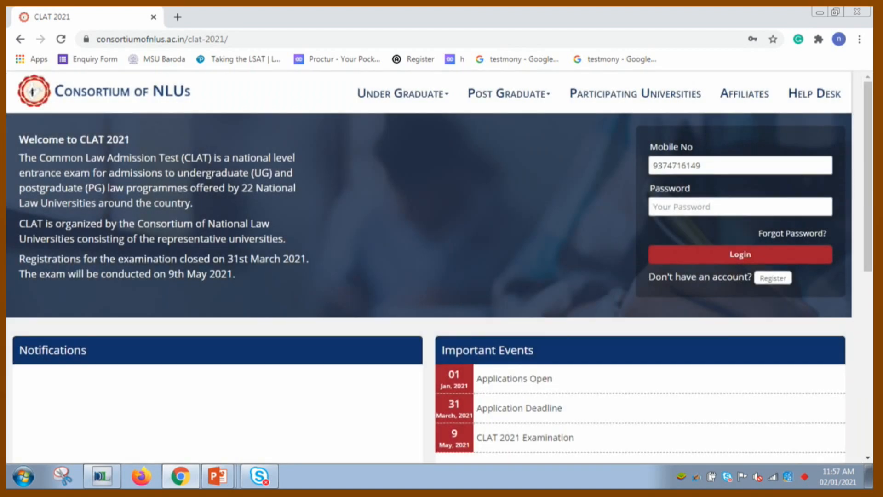
Log in with the account password and select Under Graduate (U.G) as the course.
{"action": "left_click", "coordinate": [668, 207]}
{"action": "type", "text": "****"}
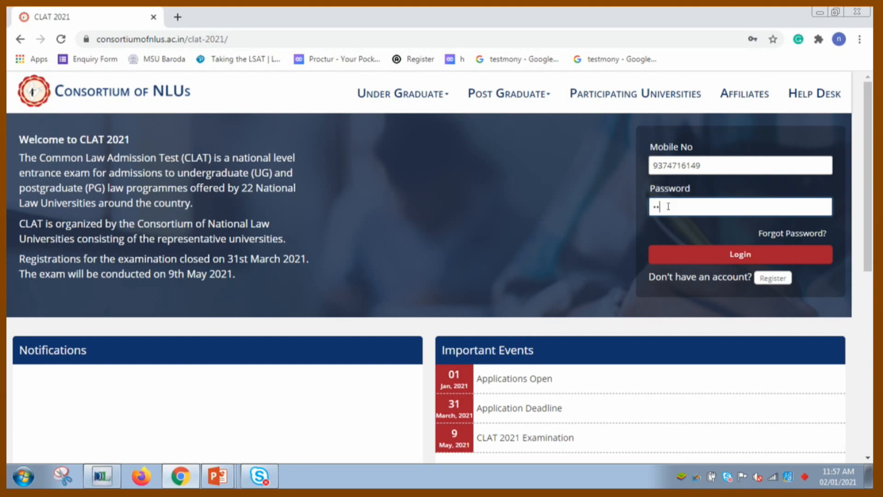
{"action": "type", "text": "**"}
{"action": "key", "text": "Return"}
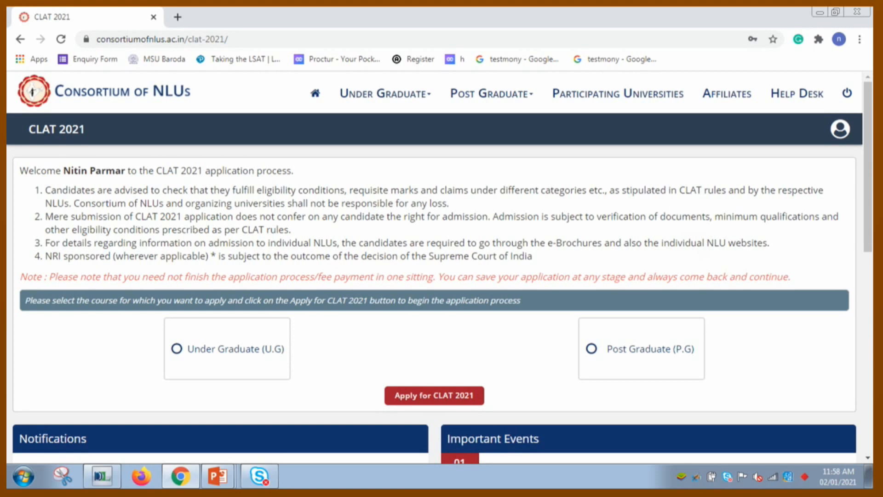
{"action": "scroll", "coordinate": [437, 276], "scroll_direction": "down", "scroll_amount": 3}
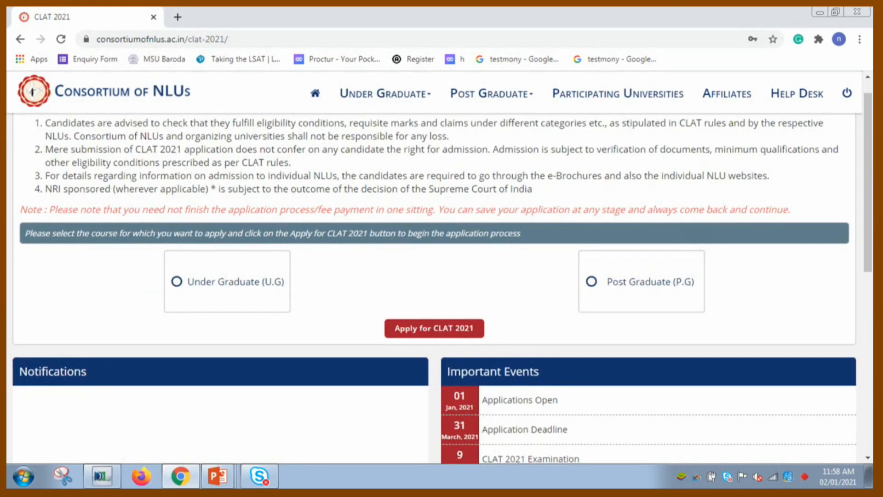
{"action": "scroll", "coordinate": [437, 276], "scroll_direction": "up", "scroll_amount": 3}
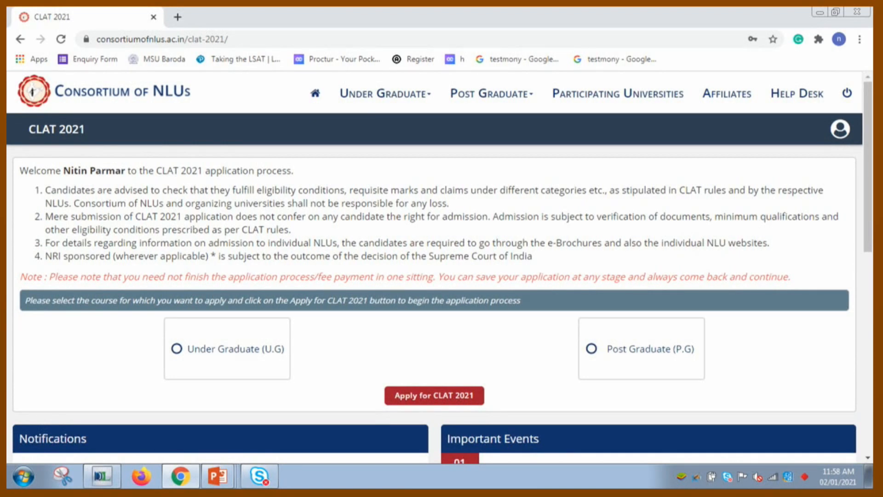
{"action": "left_click", "coordinate": [177, 349]}
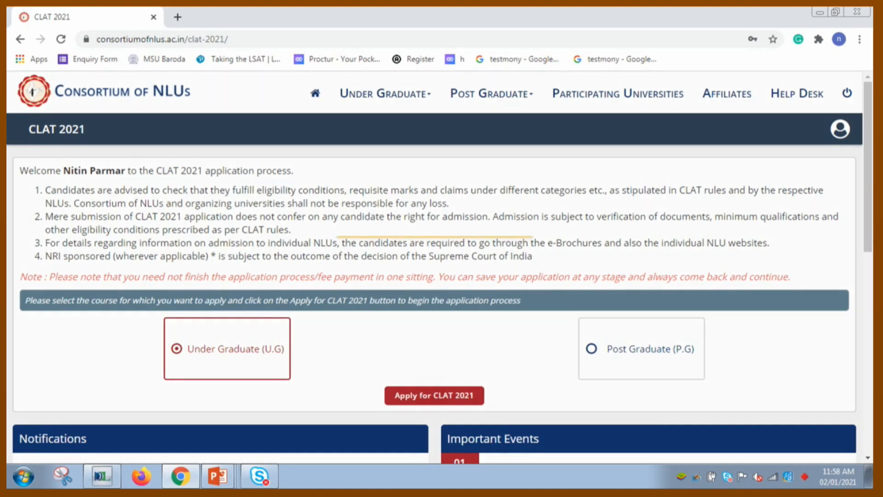
Begin the CLAT 2021 application and confirm applying for the Under Graduate course.
{"action": "left_click", "coordinate": [434, 396]}
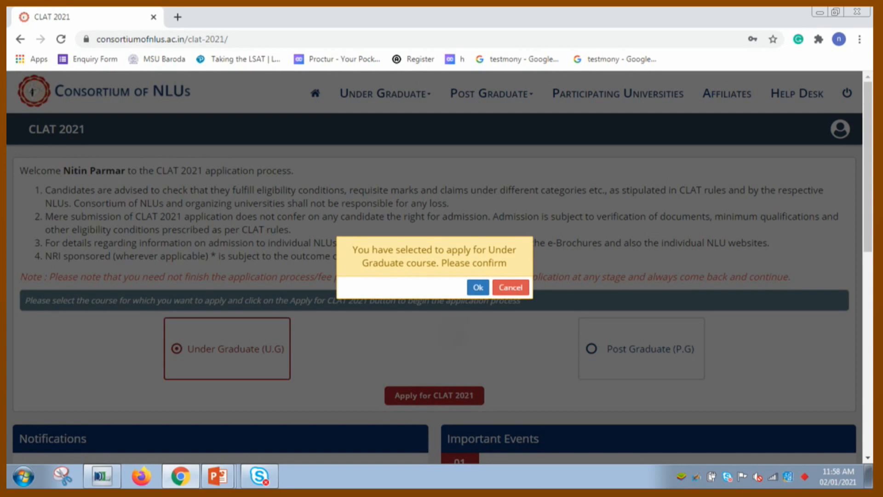
{"action": "left_click", "coordinate": [478, 287]}
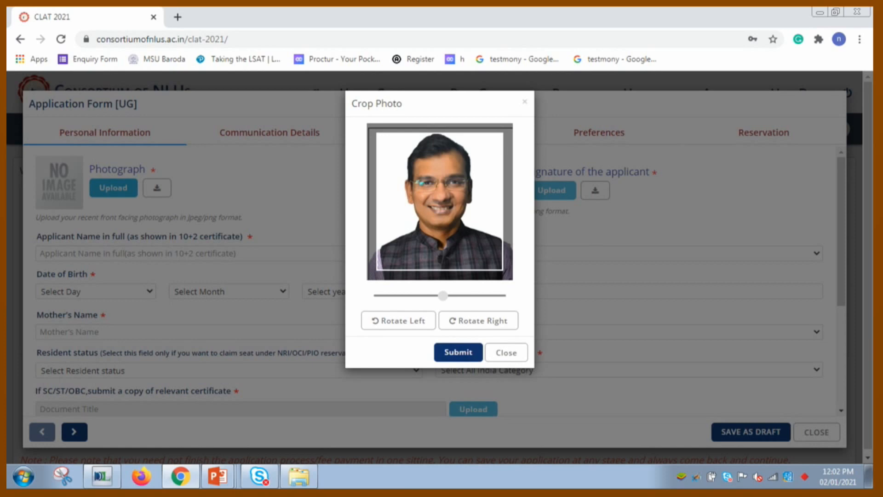
Submit the cropped photograph and the cropped signature, confirming each upload.
{"action": "left_click", "coordinate": [458, 352]}
{"action": "left_click", "coordinate": [483, 287]}
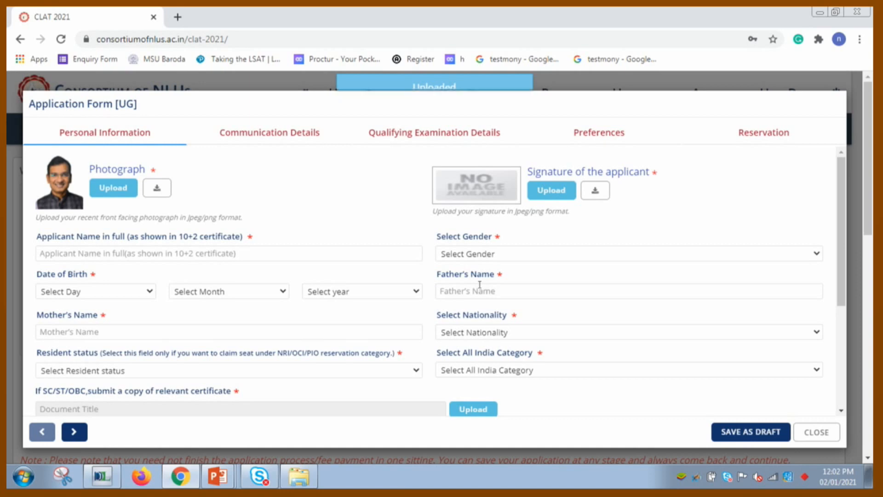
{"action": "left_click", "coordinate": [550, 190]}
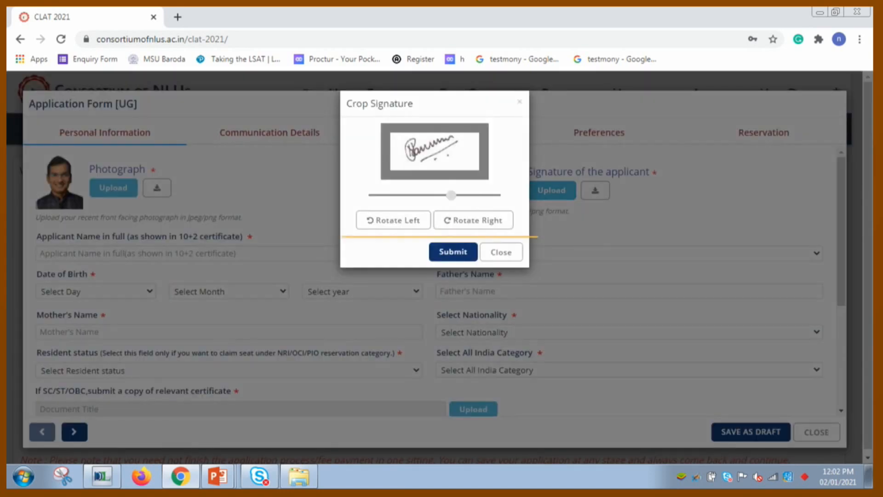
{"action": "left_click", "coordinate": [455, 252]}
{"action": "left_click", "coordinate": [483, 287]}
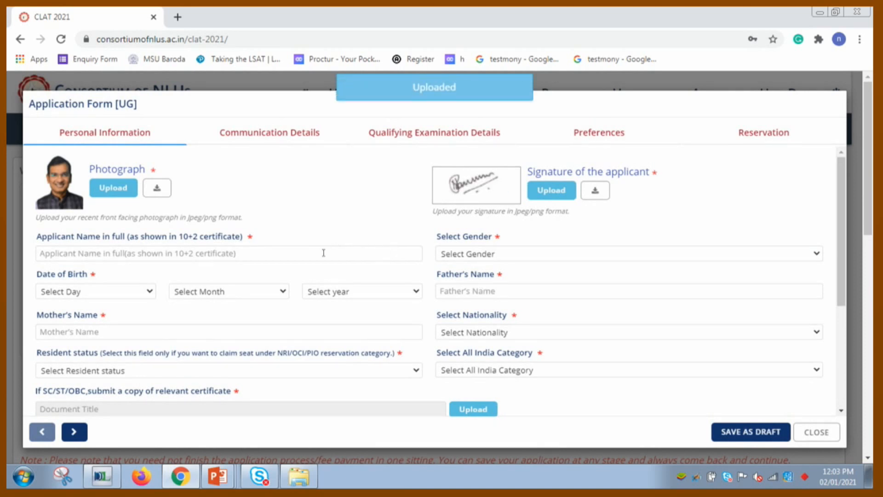
{"action": "left_click", "coordinate": [324, 252]}
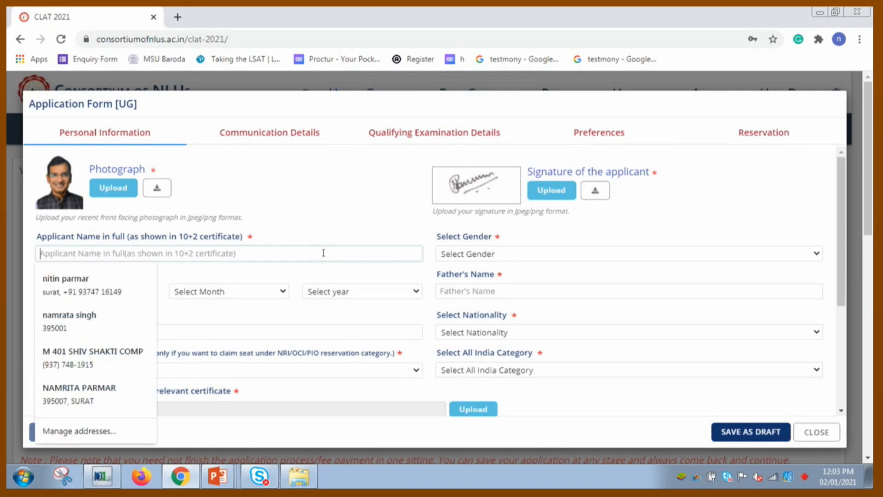
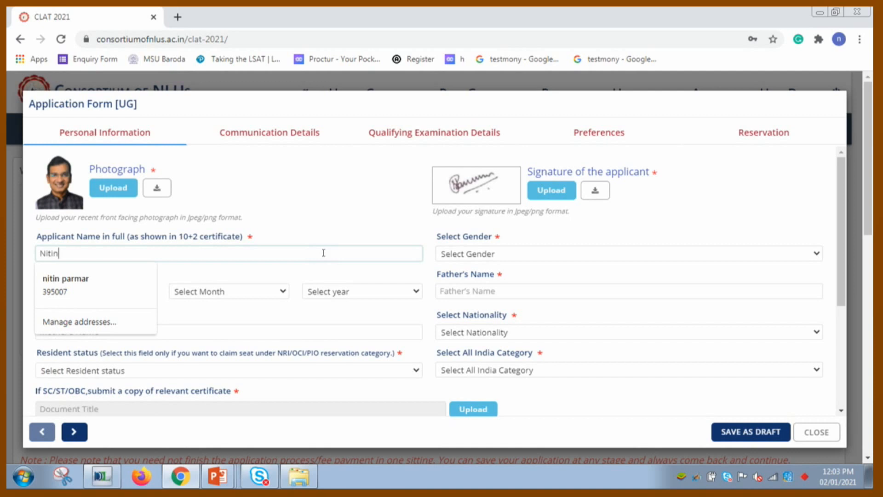
Fill in the applicant's name, gender Male, birth date, both parents' names and nationality Indian.
{"action": "key", "text": "Tab"}
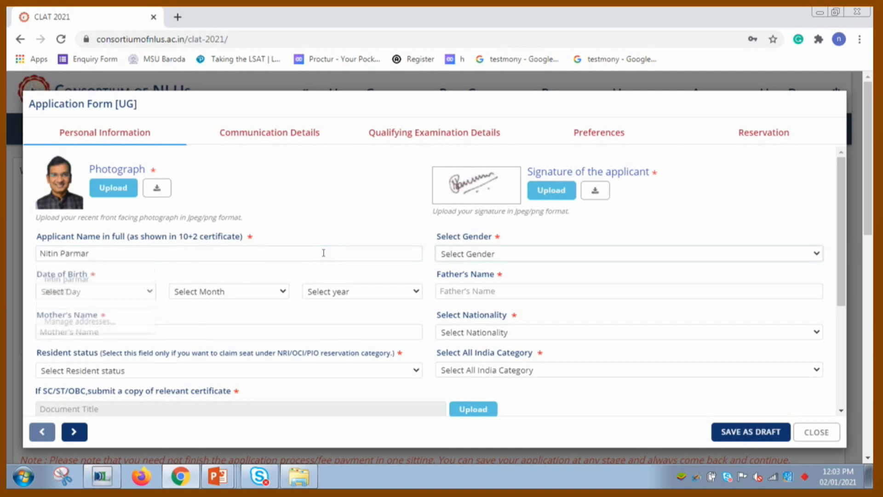
{"action": "key", "text": "m"}
{"action": "key", "text": "Tab"}
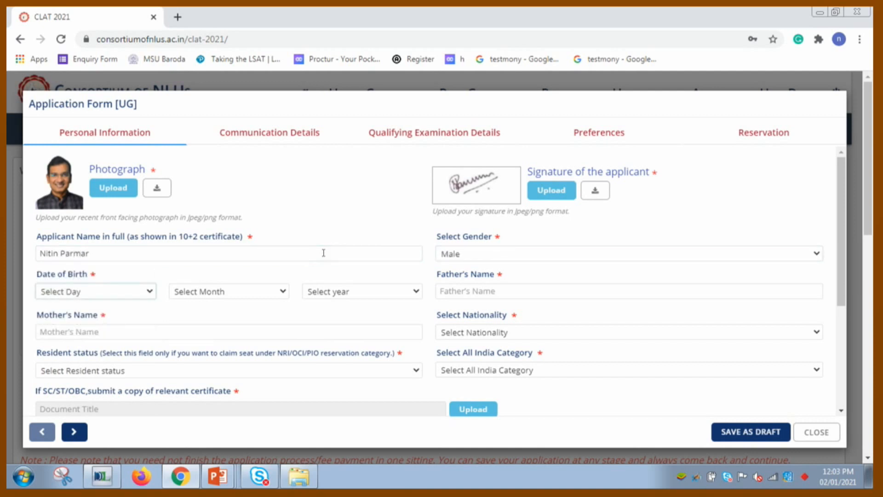
{"action": "key", "text": "Down"}
{"action": "key", "text": "Down"}
{"action": "key", "text": "Down"}
{"action": "key", "text": "Down"}
{"action": "key", "text": "Down"}
{"action": "key", "text": "Down"}
{"action": "key", "text": "Down"}
{"action": "key", "text": "Tab"}
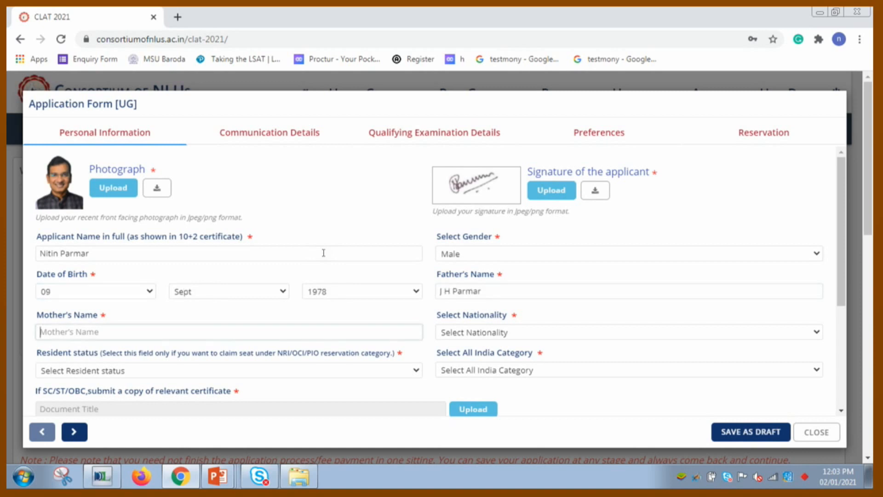
{"action": "key", "text": "Tab"}
{"action": "key", "text": "i"}
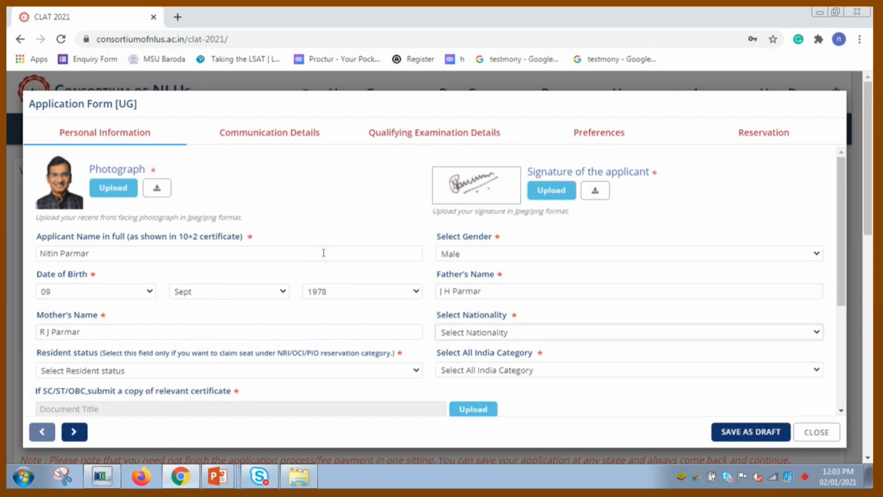
{"action": "key", "text": "Tab"}
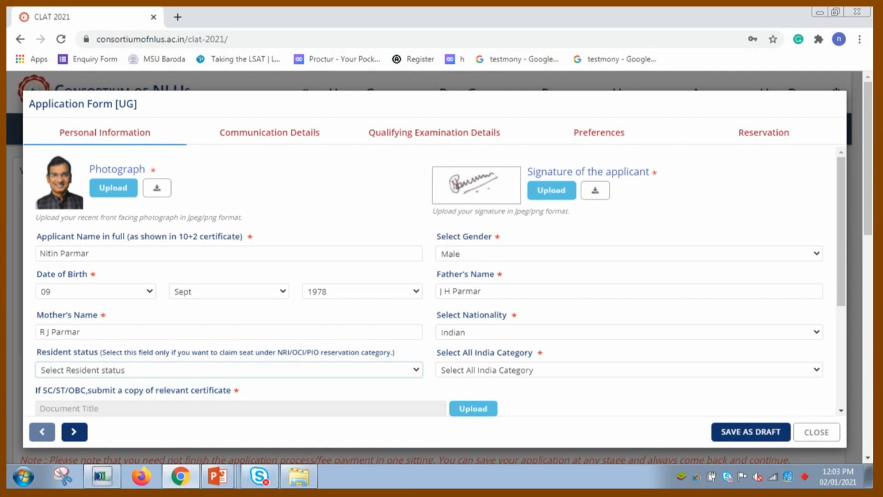
Leave resident status unchanged and set the All India Category to General.
{"action": "scroll", "coordinate": [434, 280], "scroll_direction": "down", "scroll_amount": 2}
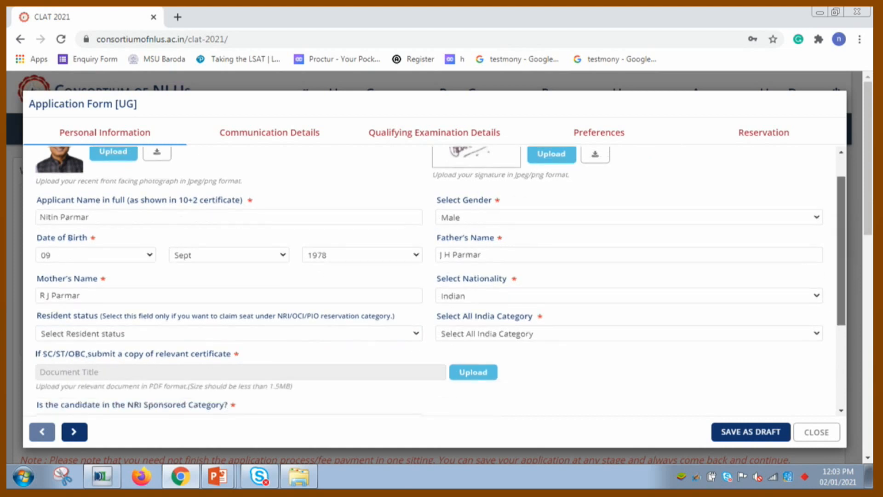
{"action": "left_click", "coordinate": [229, 301]}
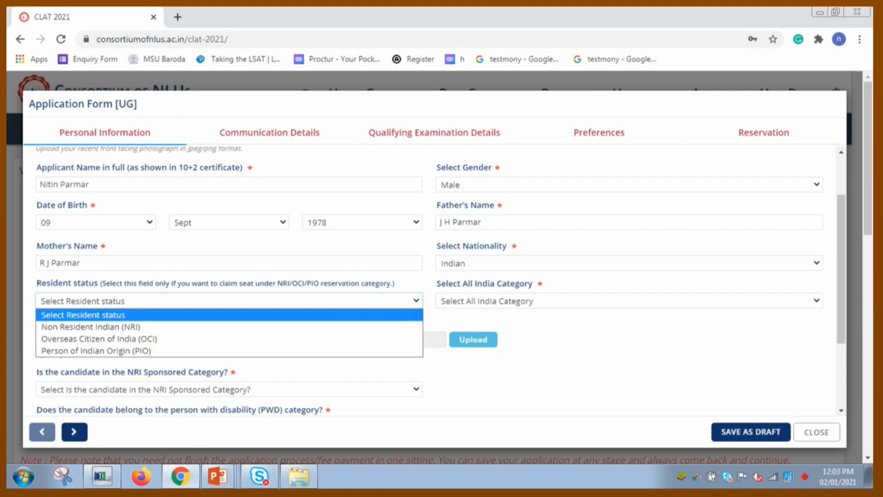
{"action": "key", "text": "Escape"}
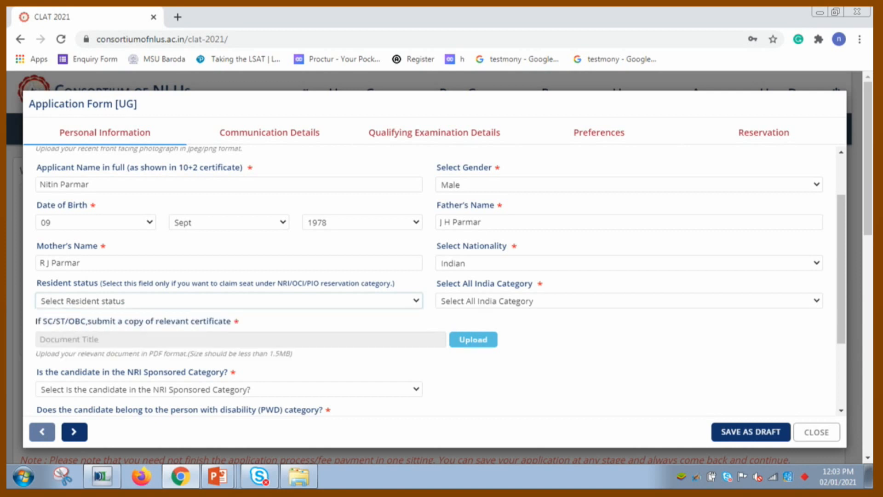
{"action": "left_click", "coordinate": [630, 301]}
{"action": "key", "text": "Down"}
{"action": "key", "text": "Return"}
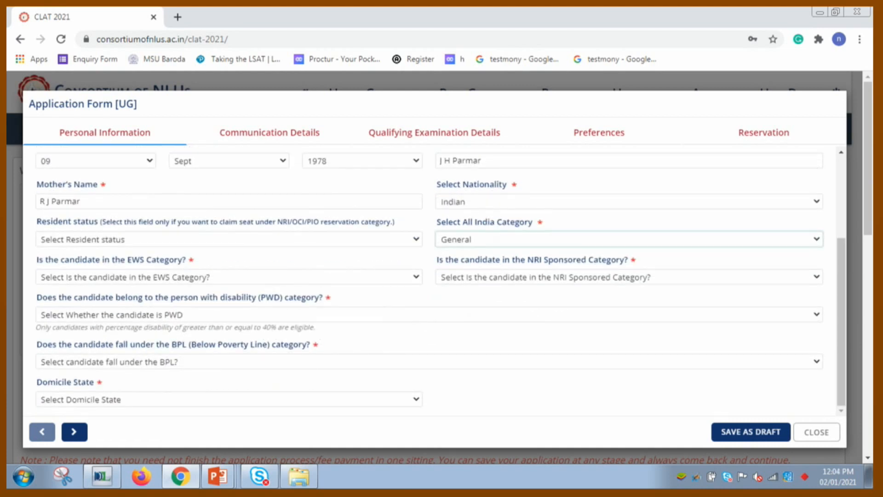
{"action": "left_click", "coordinate": [629, 239]}
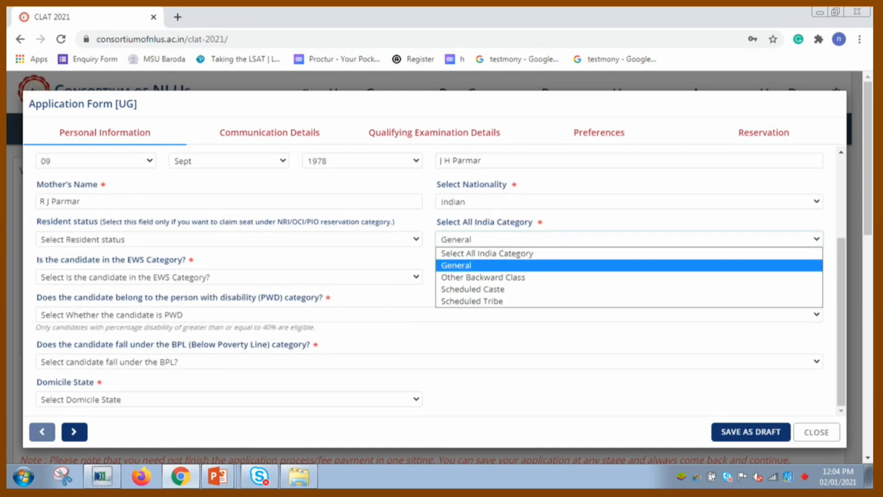
{"action": "left_click", "coordinate": [506, 266]}
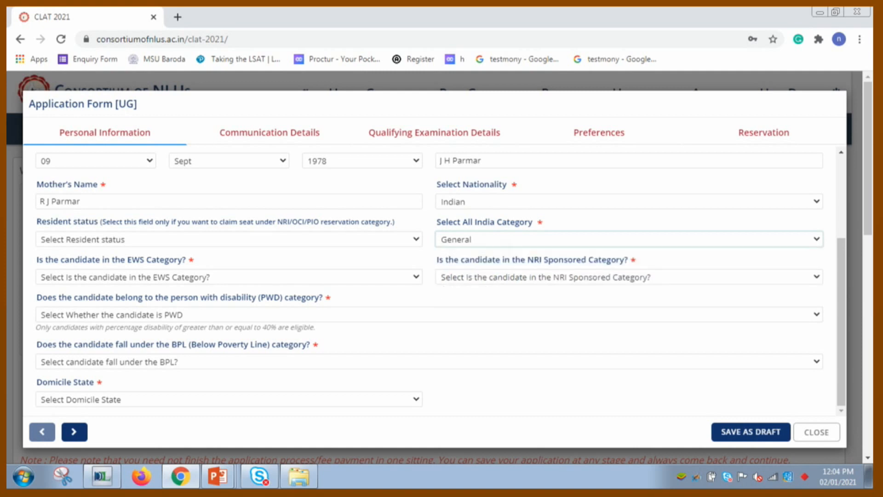
Answer No for the EWS, NRI Sponsored and PWD categories.
{"action": "left_click", "coordinate": [229, 277]}
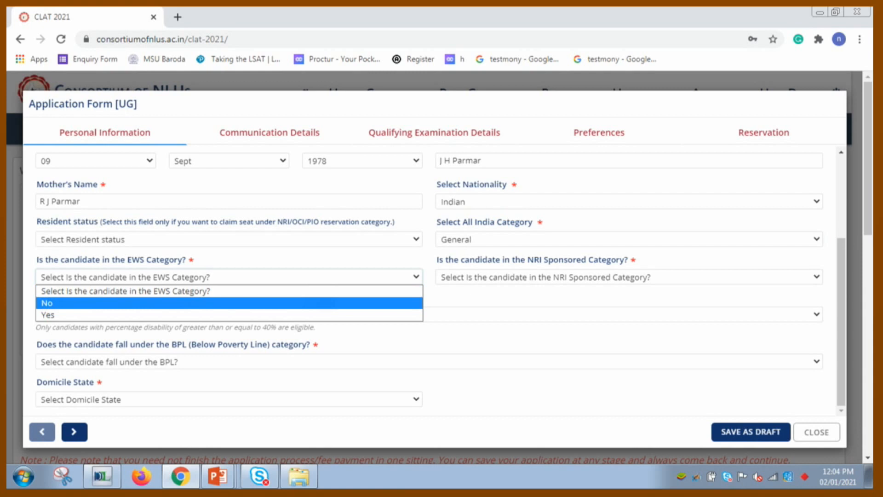
{"action": "left_click", "coordinate": [229, 303]}
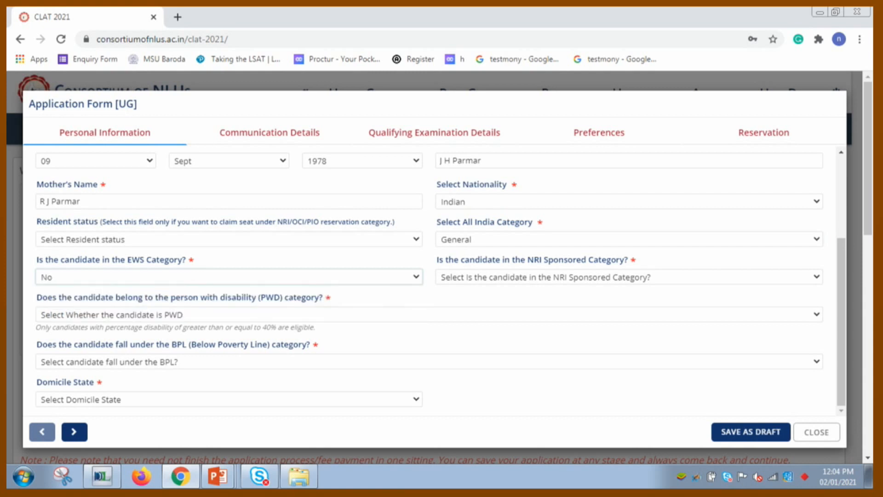
{"action": "left_click", "coordinate": [629, 277]}
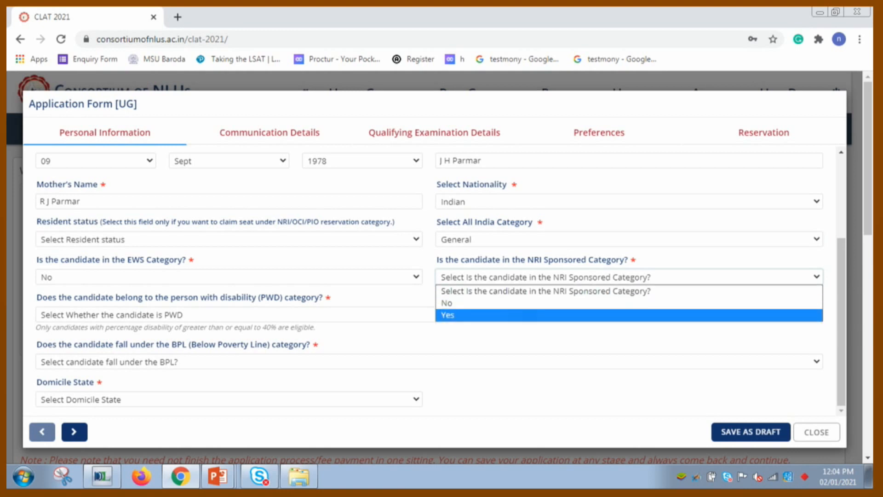
{"action": "left_click", "coordinate": [529, 303]}
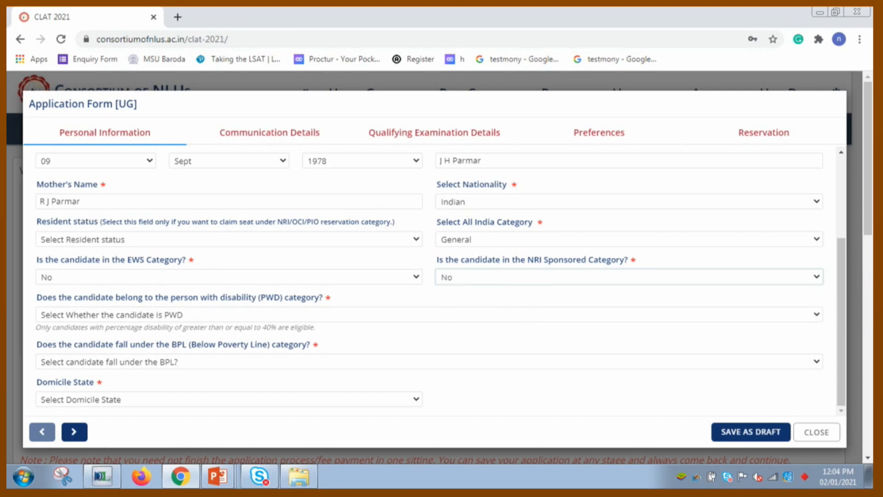
{"action": "left_click", "coordinate": [429, 314]}
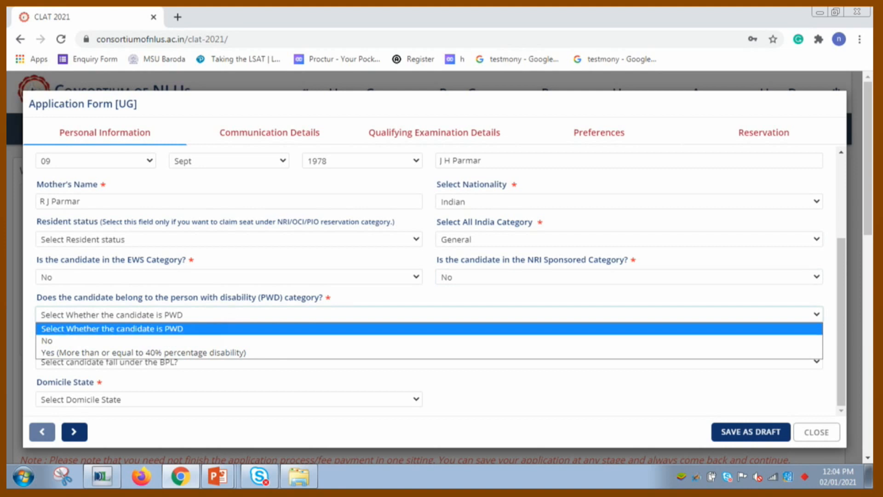
{"action": "left_click", "coordinate": [429, 341]}
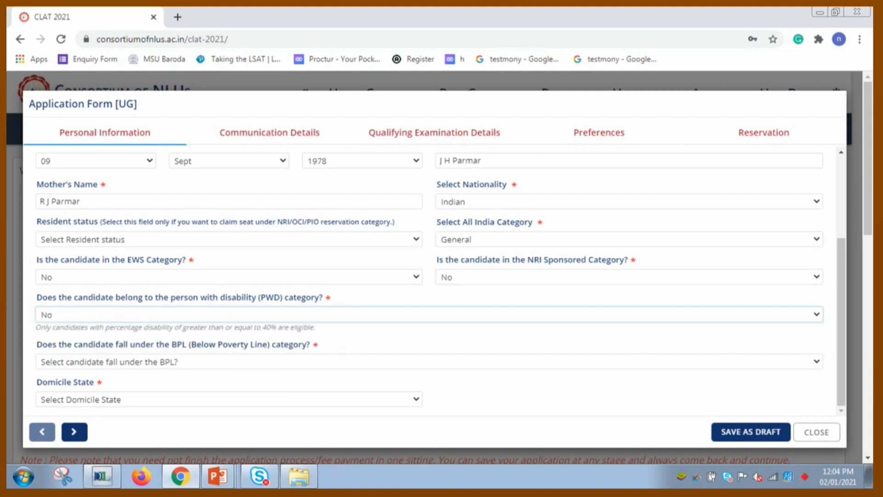
Answer No for the BPL category.
{"action": "left_click", "coordinate": [429, 362]}
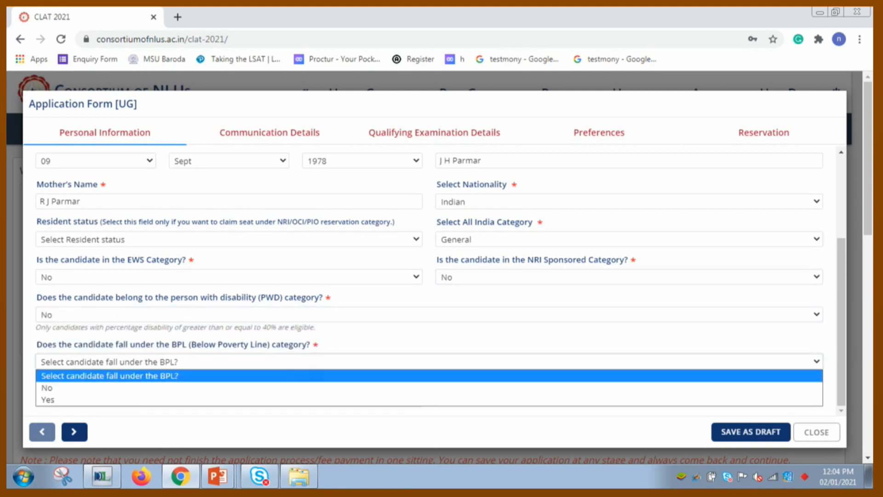
{"action": "left_click", "coordinate": [429, 387]}
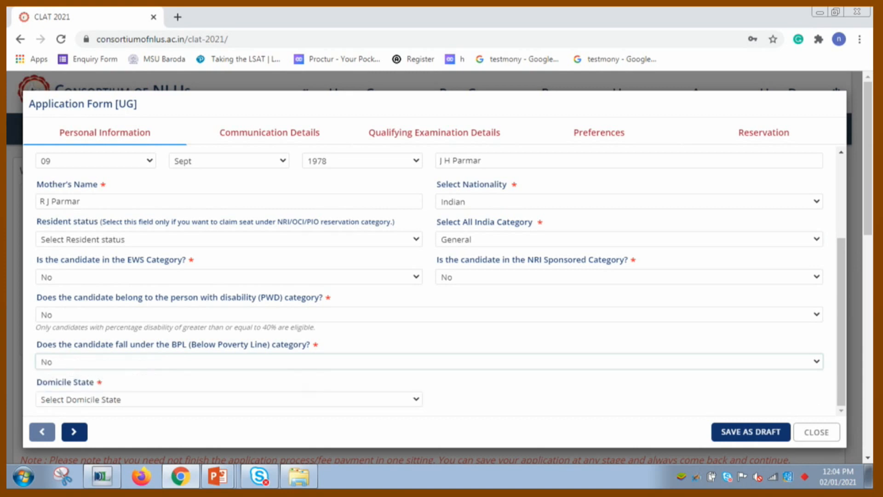
{"action": "left_click", "coordinate": [842, 322]}
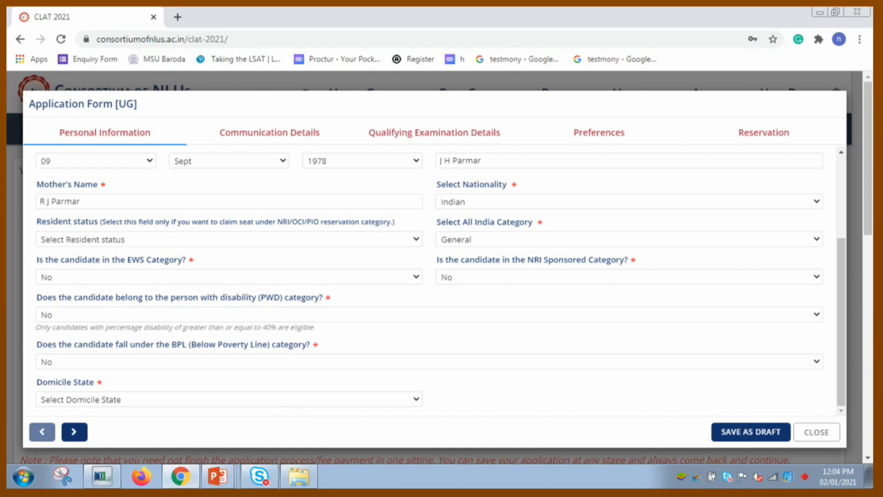
Set Gujarat as domicile state, confirm the reservation alert, and save the draft.
{"action": "left_click", "coordinate": [229, 399]}
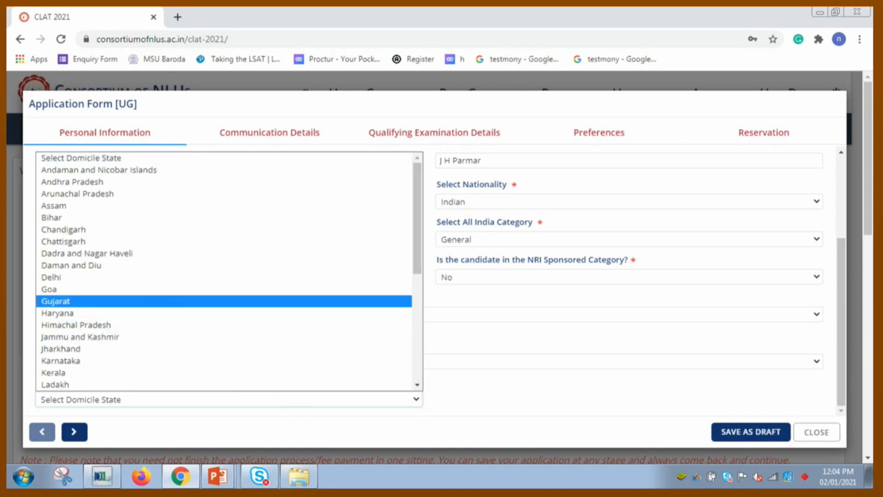
{"action": "left_click", "coordinate": [55, 301]}
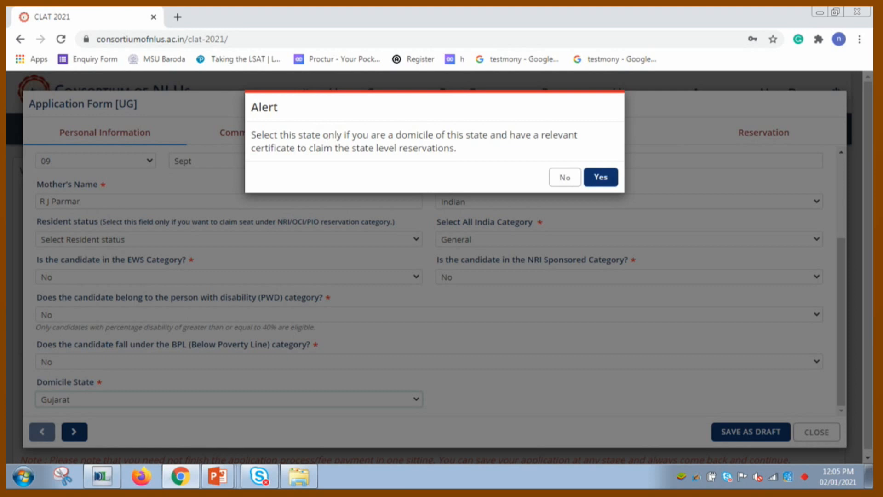
{"action": "left_click", "coordinate": [600, 177]}
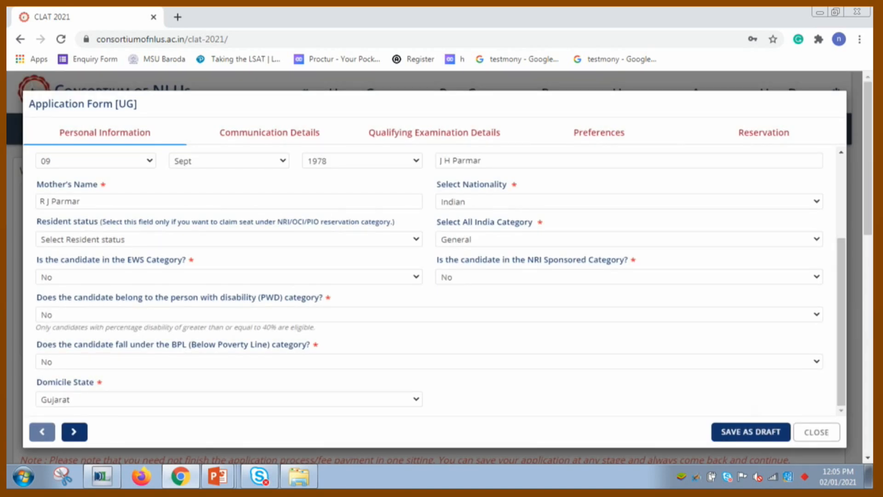
{"action": "left_click", "coordinate": [751, 432]}
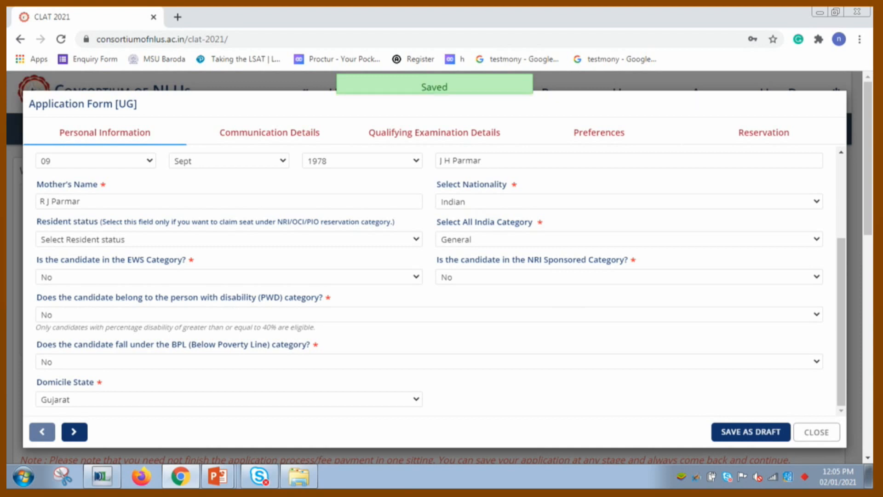
{"action": "left_click", "coordinate": [74, 432]}
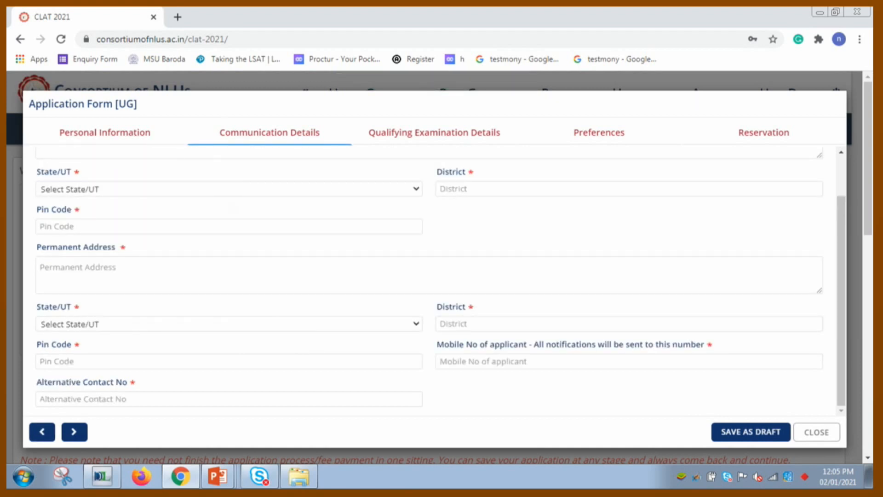
Fill the correspondence address fields from a saved address.
{"action": "scroll", "coordinate": [216, 198], "scroll_direction": "up", "scroll_amount": 2}
{"action": "left_click", "coordinate": [210, 186]}
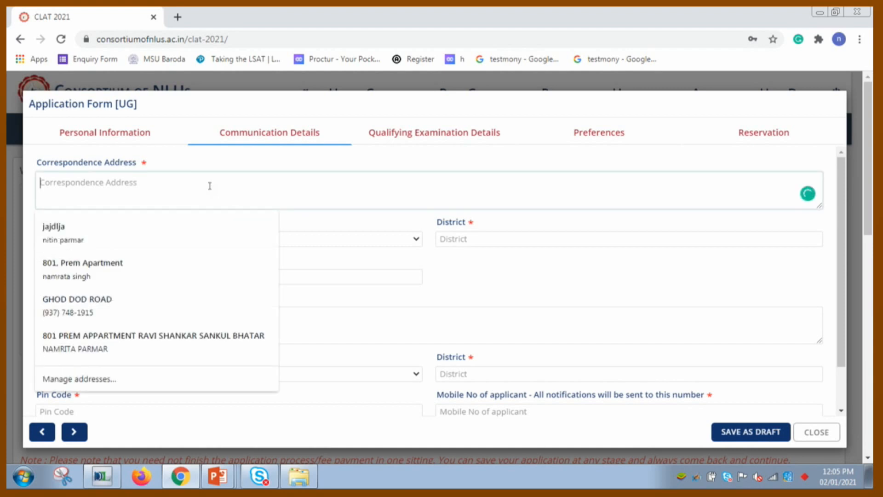
{"action": "left_click", "coordinate": [153, 339]}
{"action": "scroll", "coordinate": [173, 396], "scroll_direction": "down", "scroll_amount": 1}
{"action": "left_click", "coordinate": [173, 396]}
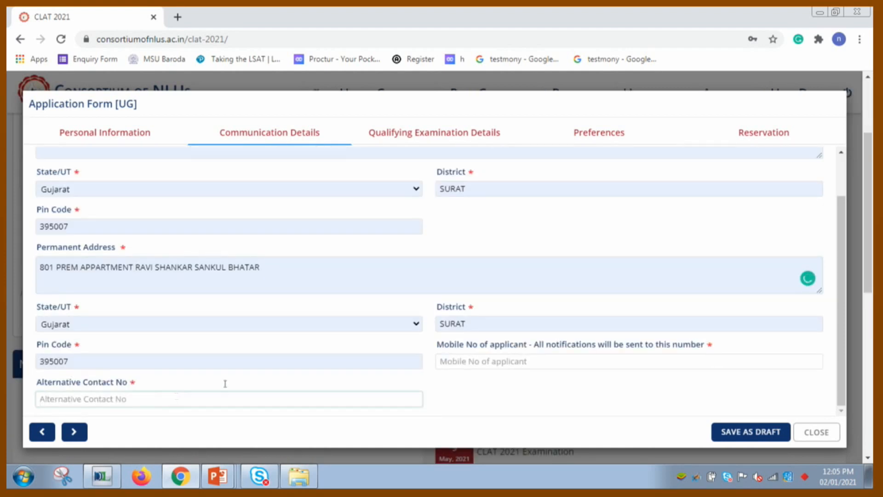
Enter the applicant's mobile and alternative contact numbers and save the draft.
{"action": "left_click", "coordinate": [547, 359]}
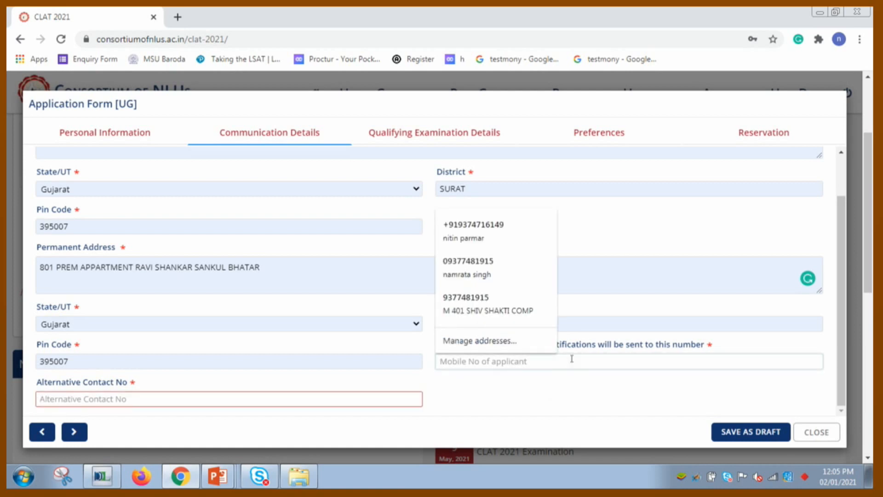
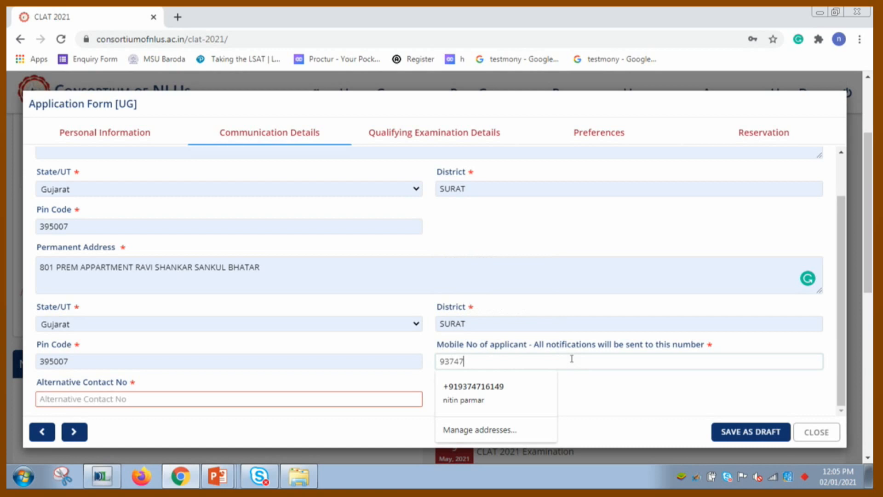
{"action": "left_click", "coordinate": [310, 398]}
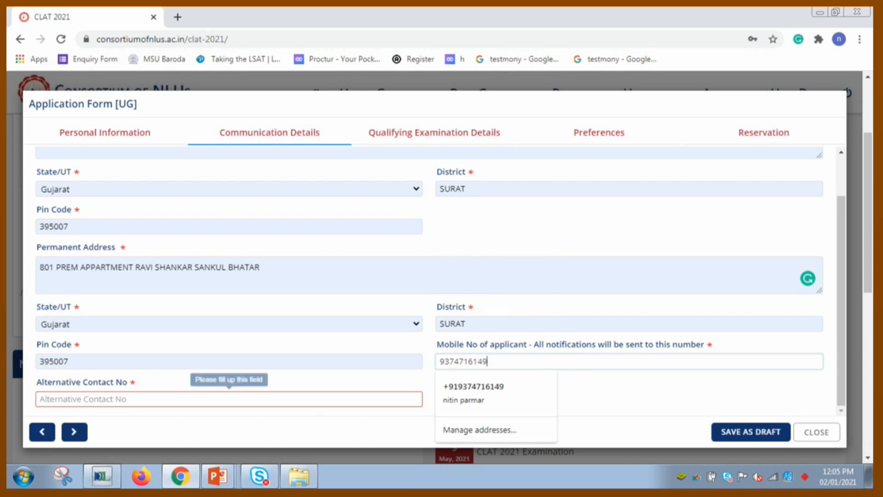
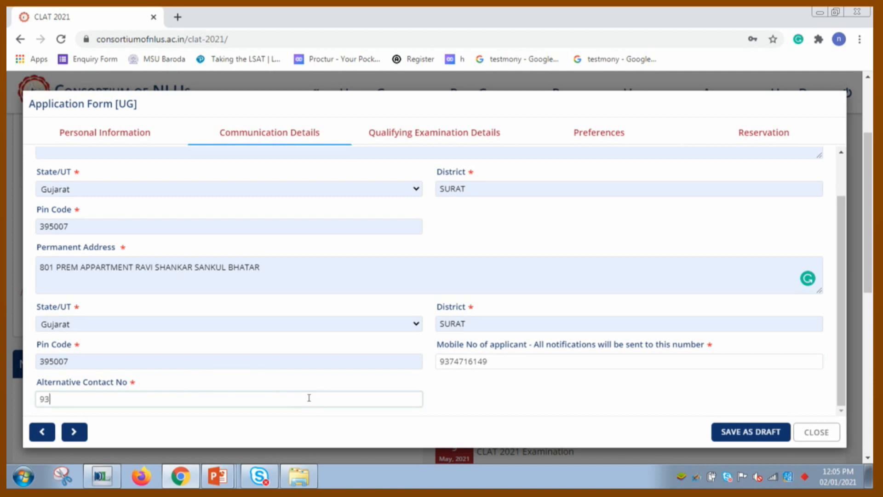
{"action": "left_click", "coordinate": [751, 432]}
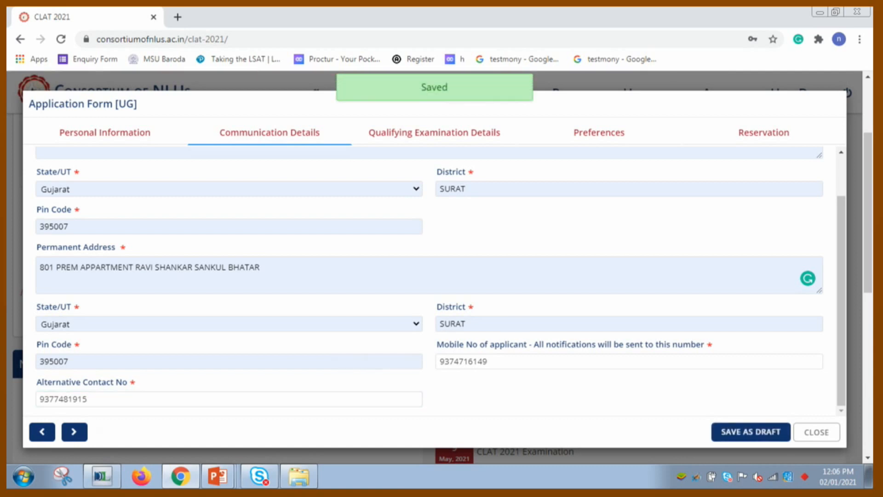
{"action": "left_click", "coordinate": [74, 432]}
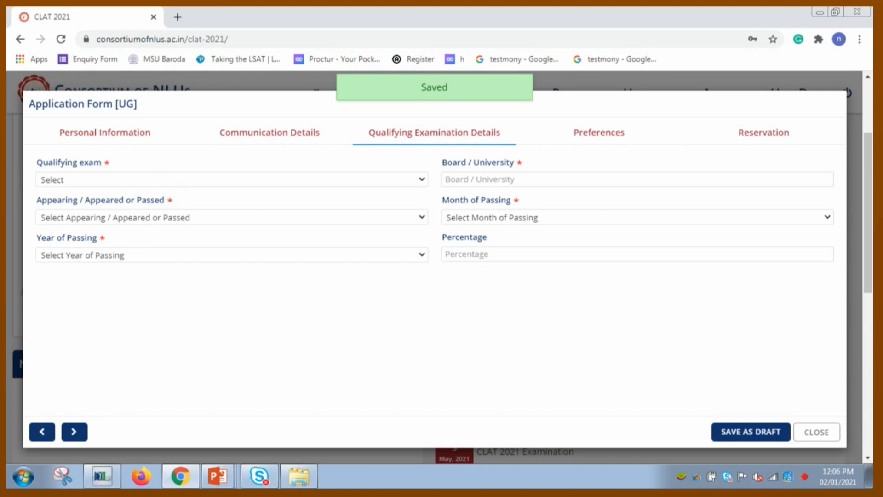
Choose 10+2 (Science) as qualifying exam, board 'Gujarat Board', status Passed.
{"action": "left_click", "coordinate": [232, 180]}
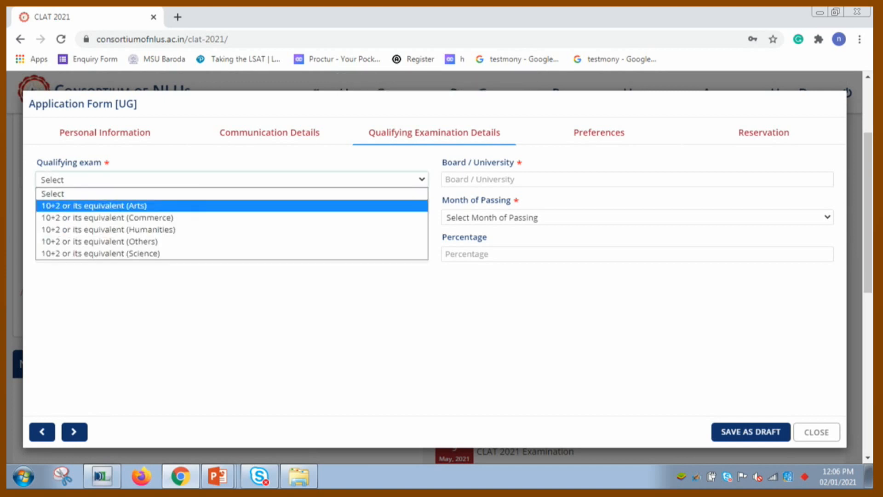
{"action": "left_click", "coordinate": [138, 254]}
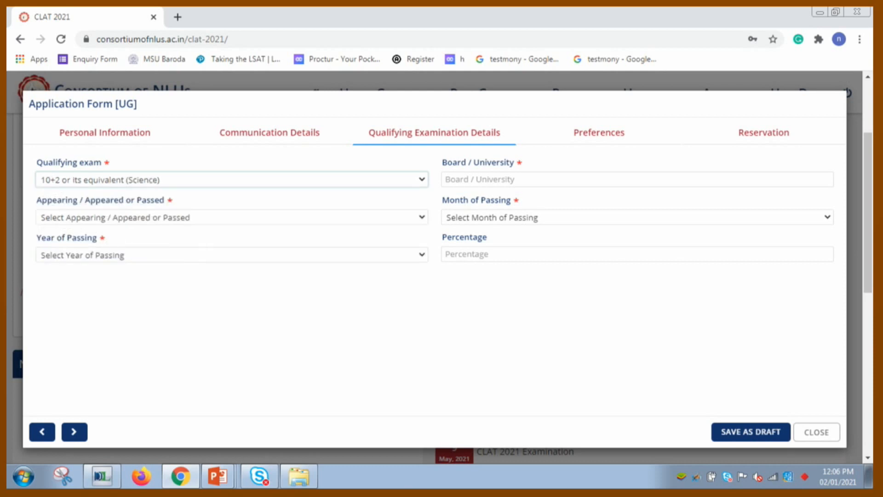
{"action": "left_click", "coordinate": [569, 176]}
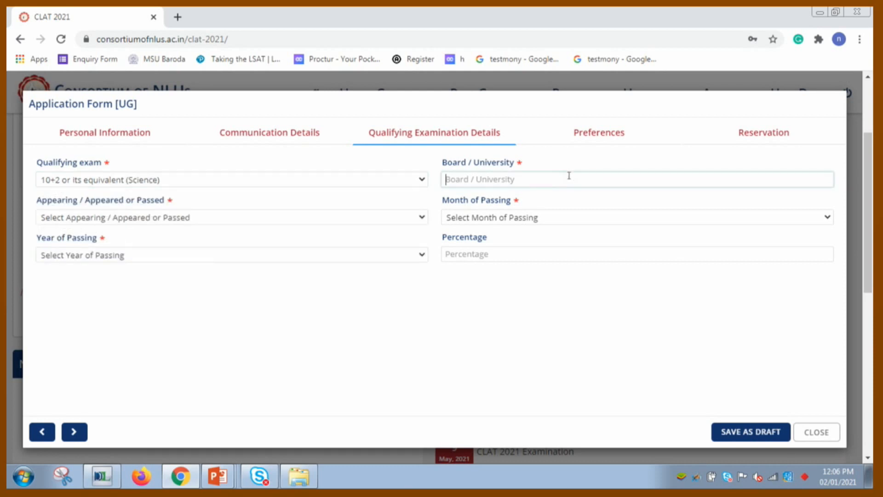
{"action": "type", "text": "Gujarat Board"}
{"action": "left_click", "coordinate": [232, 217]}
{"action": "key", "text": "Down"}
{"action": "key", "text": "Down"}
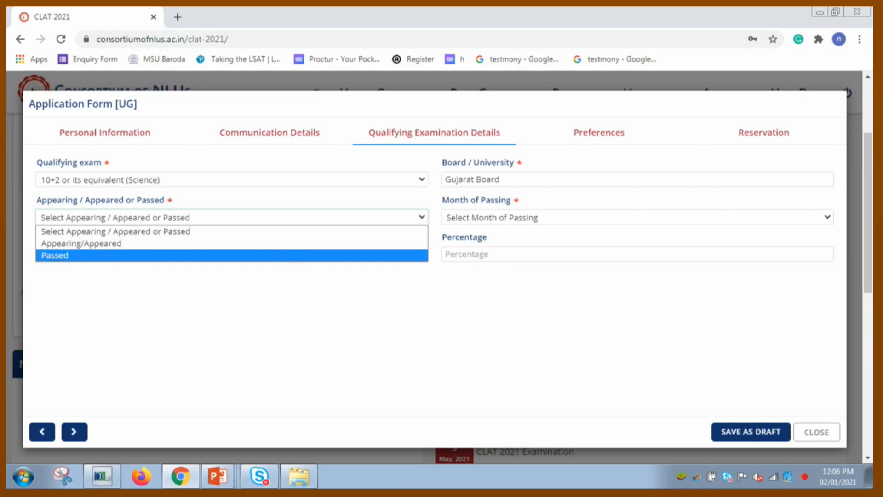
{"action": "key", "text": "Return"}
Set passing month Jun, year 1996 and 90 percent, then save the draft.
{"action": "left_click", "coordinate": [637, 218]}
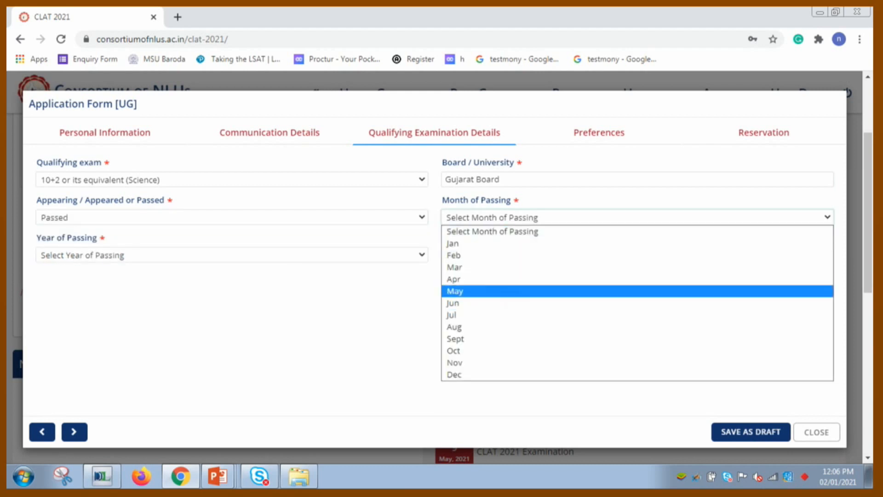
{"action": "key", "text": "Down"}
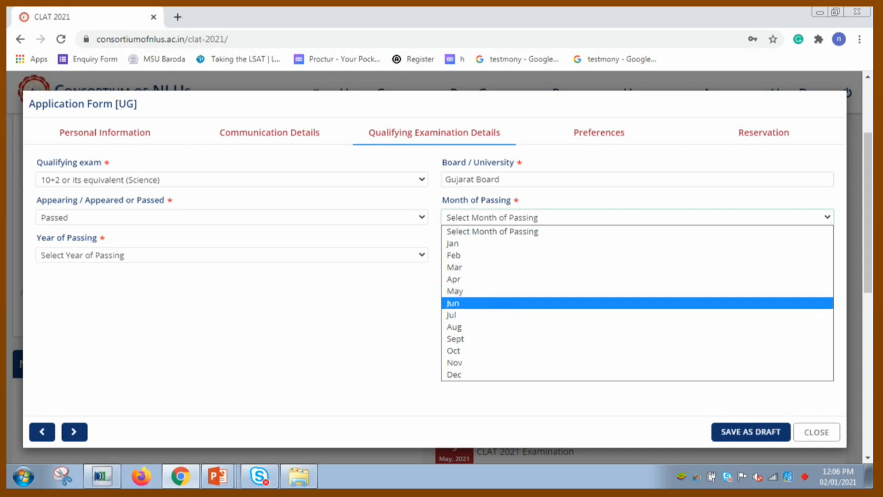
{"action": "key", "text": "Return"}
{"action": "left_click", "coordinate": [232, 254]}
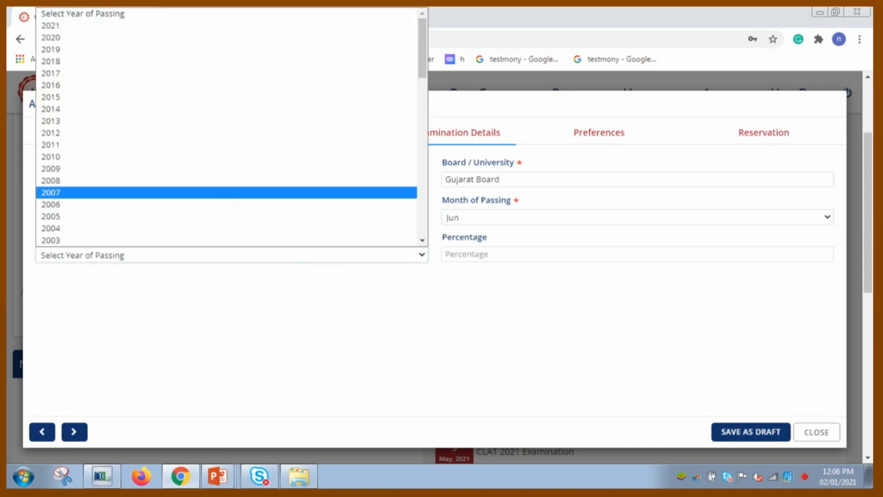
{"action": "scroll", "coordinate": [226, 193], "scroll_direction": "down", "scroll_amount": 8}
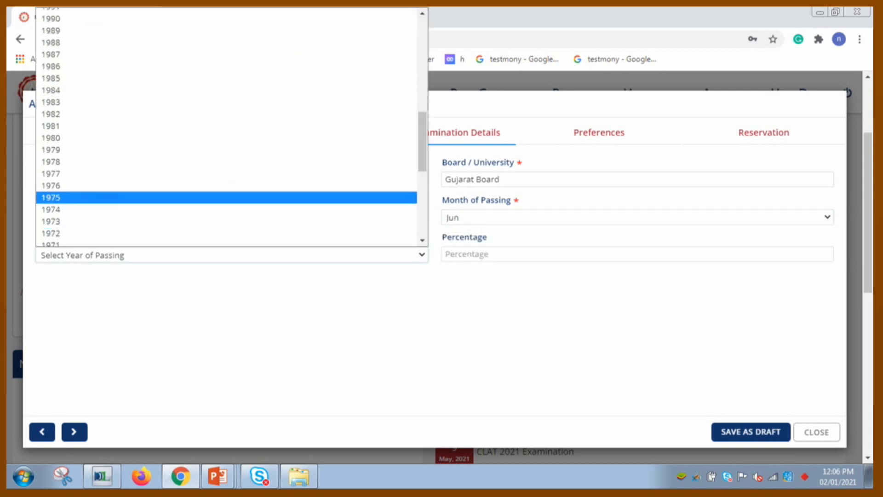
{"action": "scroll", "coordinate": [226, 193], "scroll_direction": "up", "scroll_amount": 8}
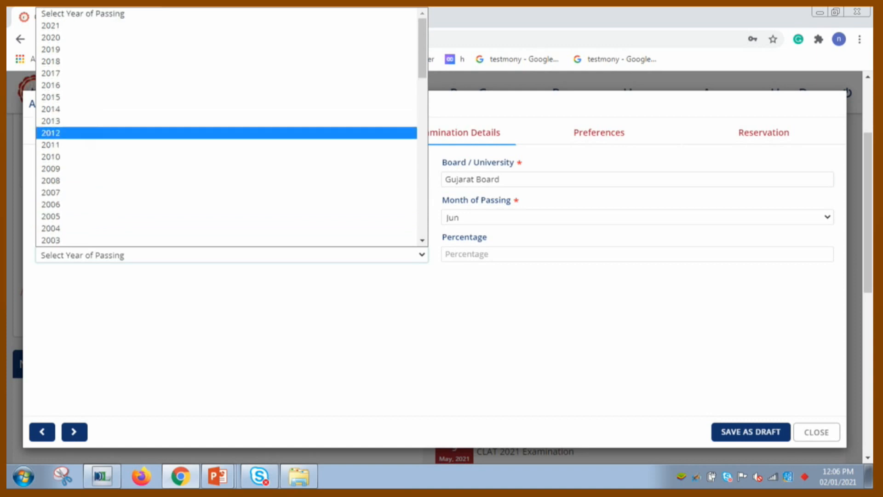
{"action": "scroll", "coordinate": [225, 193], "scroll_direction": "down", "scroll_amount": 4}
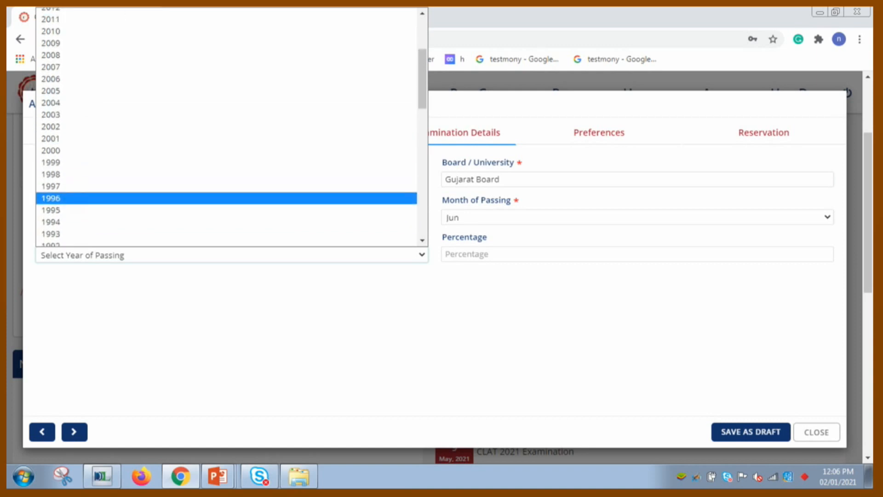
{"action": "left_click", "coordinate": [226, 198]}
{"action": "left_click", "coordinate": [511, 254]}
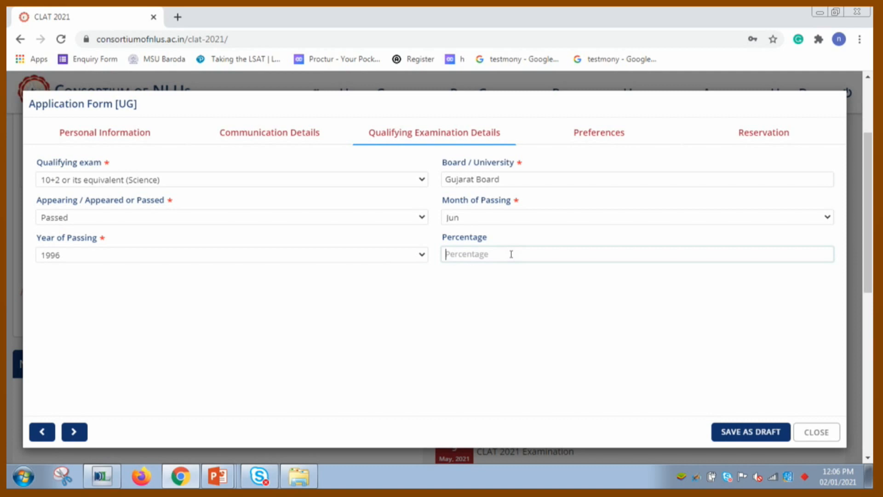
{"action": "type", "text": "90"}
{"action": "left_click", "coordinate": [750, 431]}
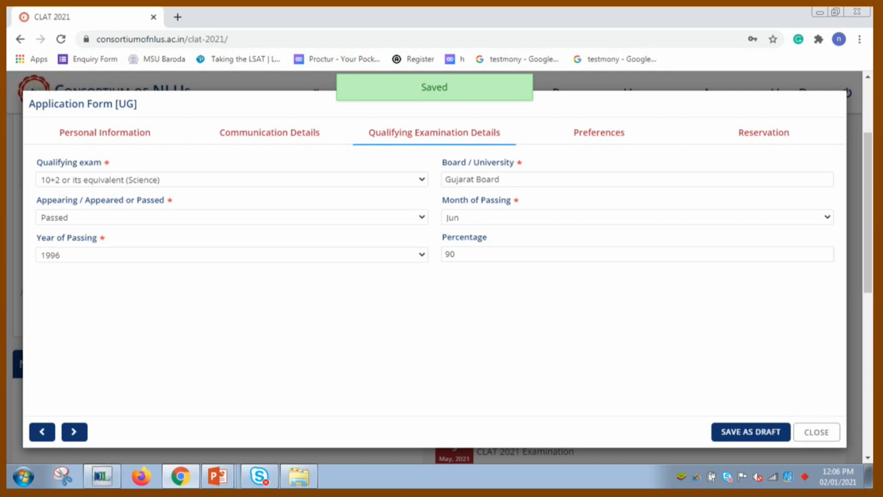
{"action": "left_click", "coordinate": [599, 133]}
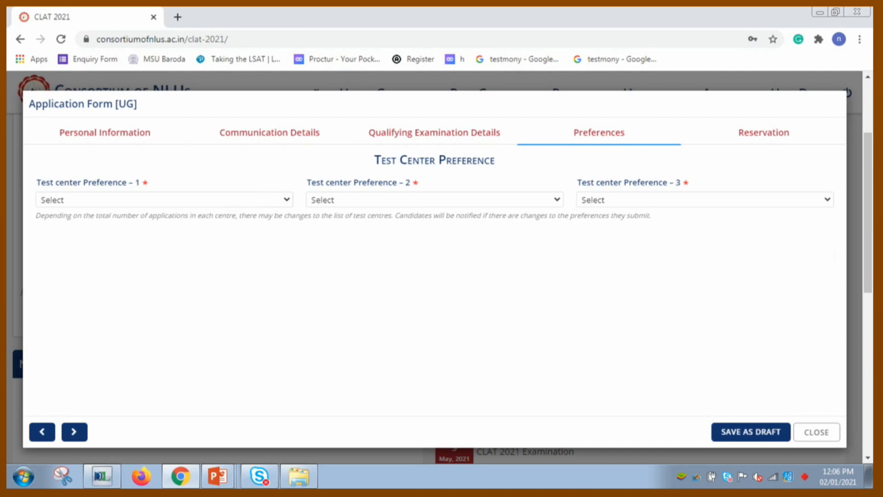
Set the first and second test centre preferences to Ahmedabad and Gandhinagar.
{"action": "left_click", "coordinate": [279, 200]}
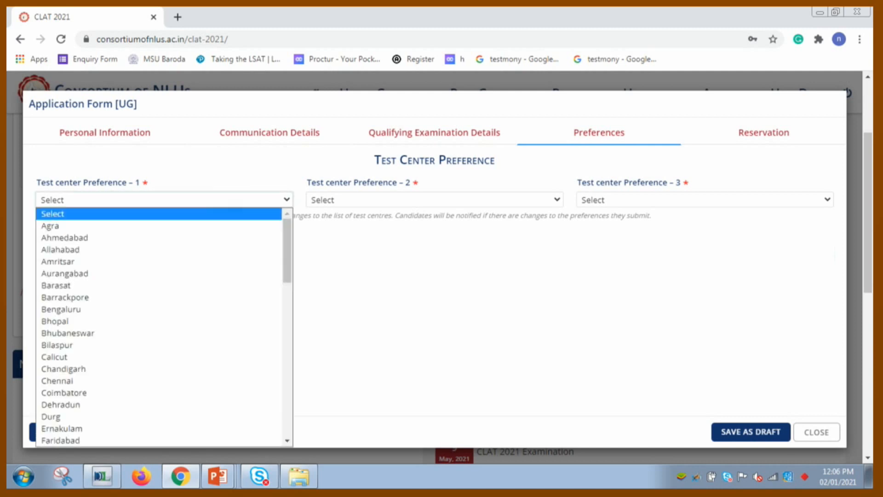
{"action": "key", "text": "s"}
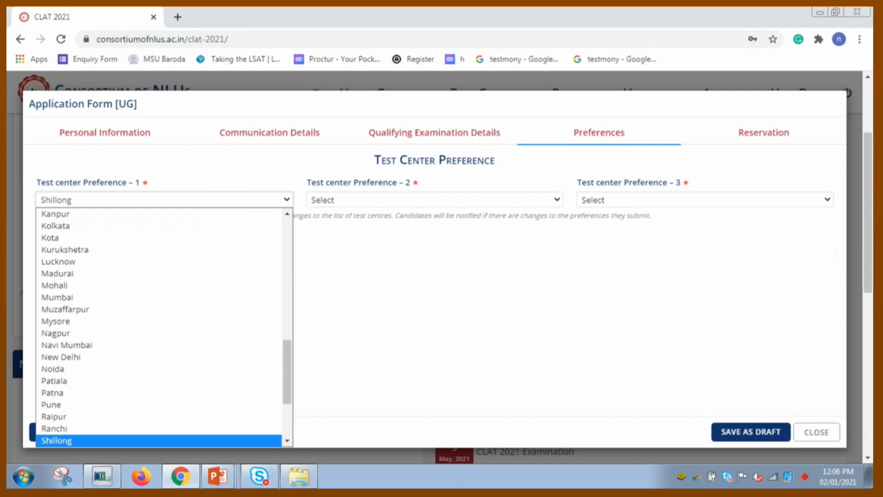
{"action": "key", "text": "Down"}
{"action": "key", "text": "Down"}
{"action": "key", "text": "Down"}
{"action": "key", "text": "Down"}
{"action": "key", "text": "Down"}
{"action": "key", "text": "Down"}
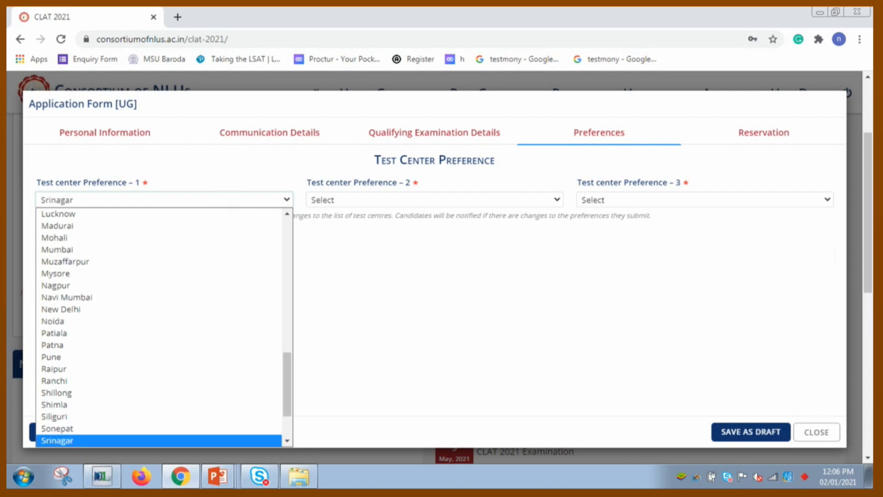
{"action": "key", "text": "Down"}
{"action": "key", "text": "Up"}
{"action": "key", "text": "Up"}
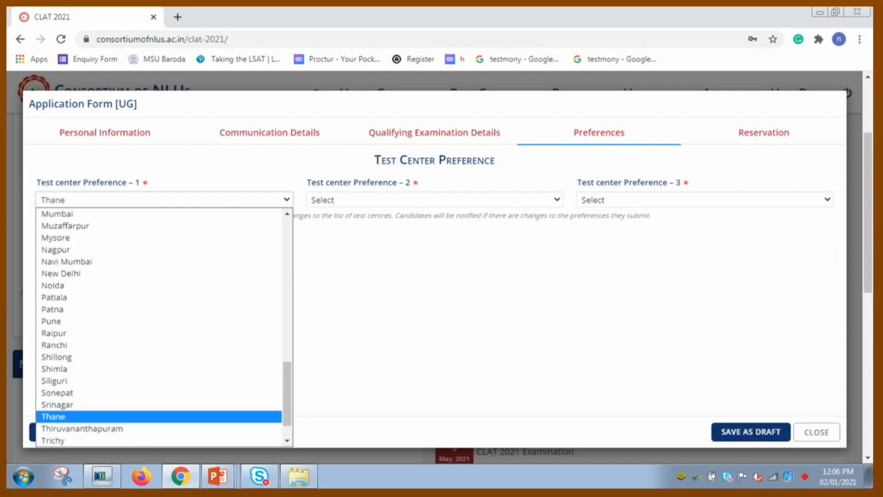
{"action": "scroll", "coordinate": [138, 359], "scroll_direction": "up", "scroll_amount": 10}
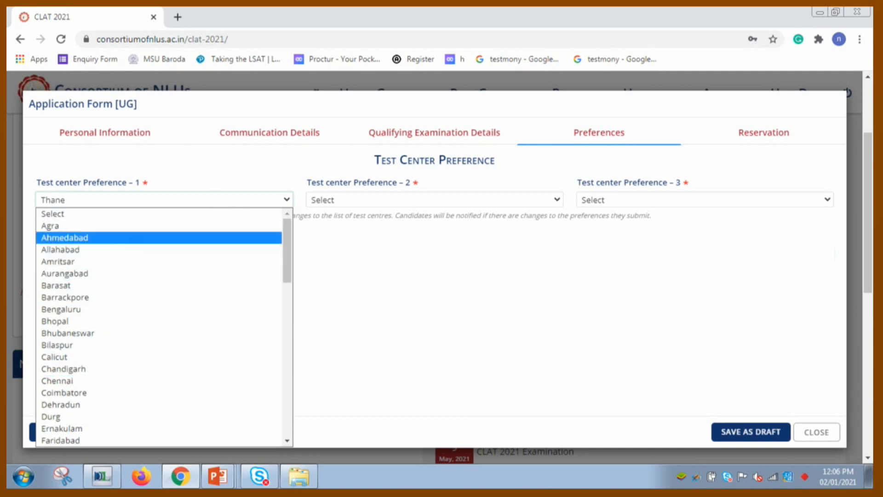
{"action": "left_click", "coordinate": [69, 237]}
{"action": "left_click", "coordinate": [334, 206]}
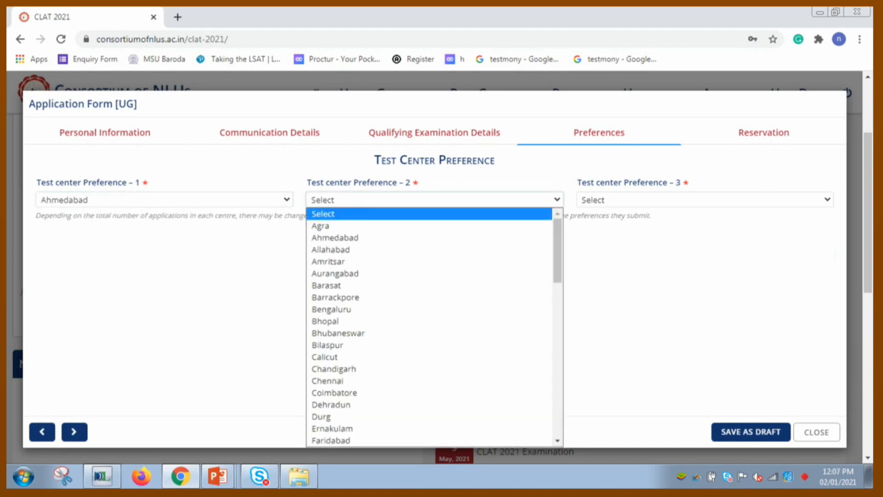
{"action": "key", "text": "g"}
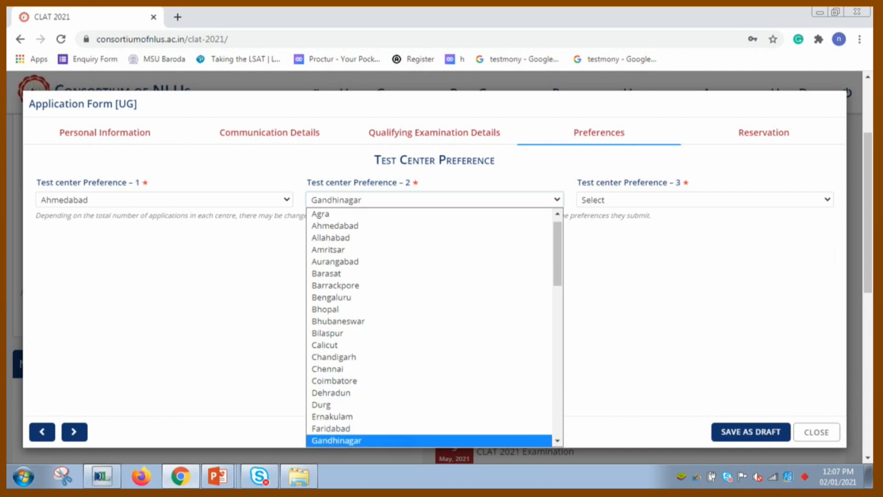
{"action": "left_click", "coordinate": [336, 441]}
Make Mumbai the third test centre preference and save the application as a draft.
{"action": "left_click", "coordinate": [704, 199]}
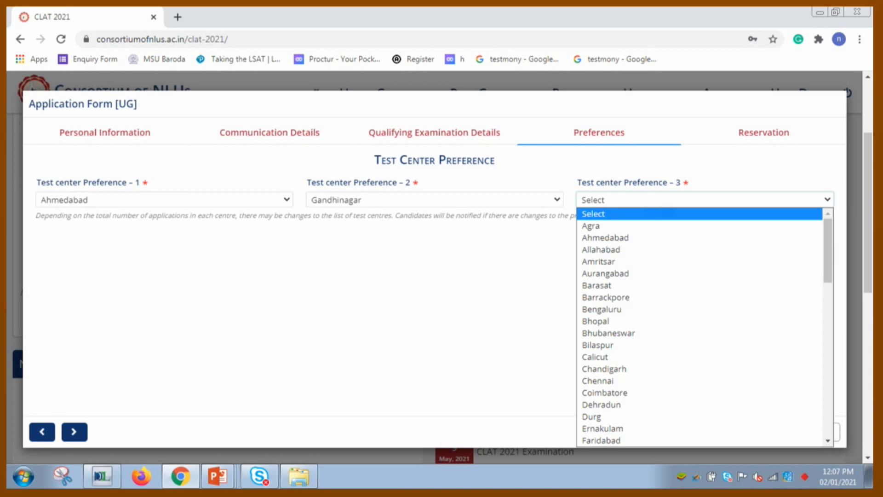
{"action": "key", "text": "v"}
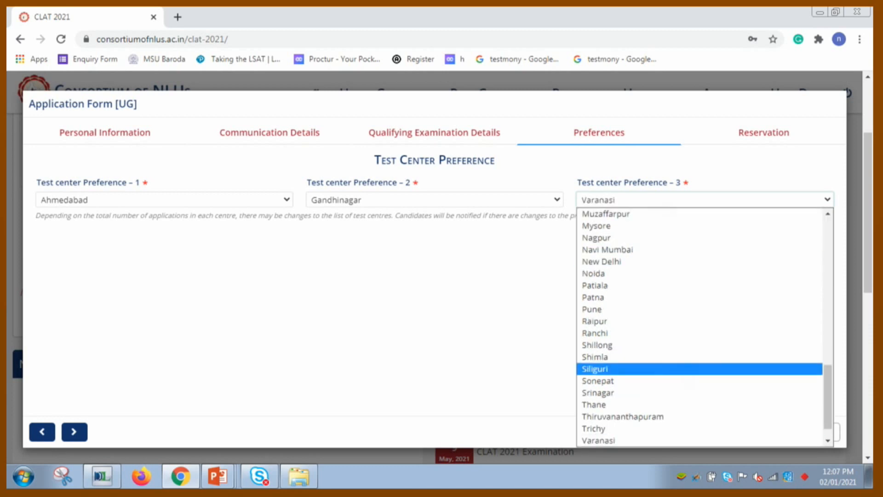
{"action": "scroll", "coordinate": [644, 382], "scroll_direction": "up", "scroll_amount": 8}
{"action": "scroll", "coordinate": [644, 378], "scroll_direction": "up", "scroll_amount": 2}
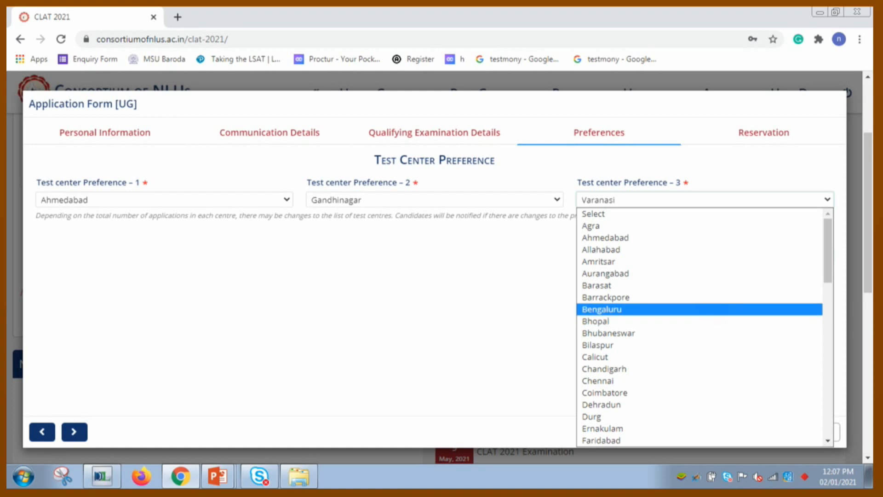
{"action": "key", "text": "m"}
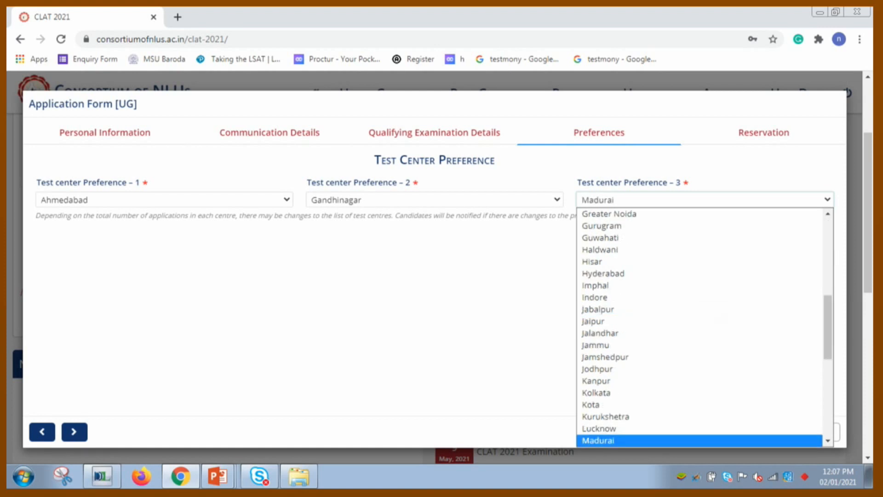
{"action": "key", "text": "m"}
{"action": "key", "text": "m"}
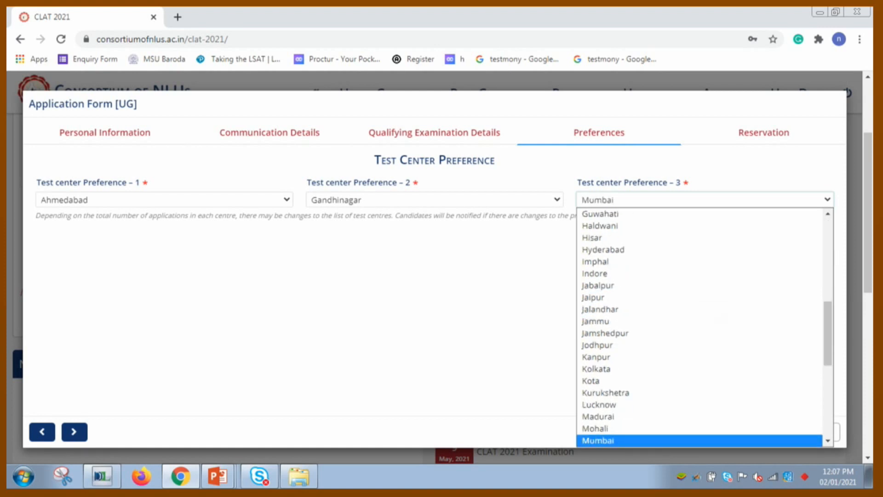
{"action": "key", "text": "Return"}
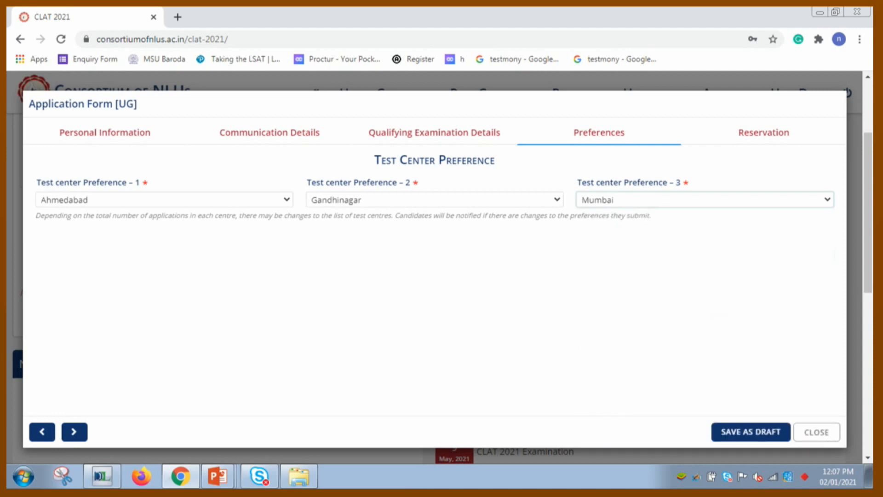
{"action": "left_click", "coordinate": [751, 432]}
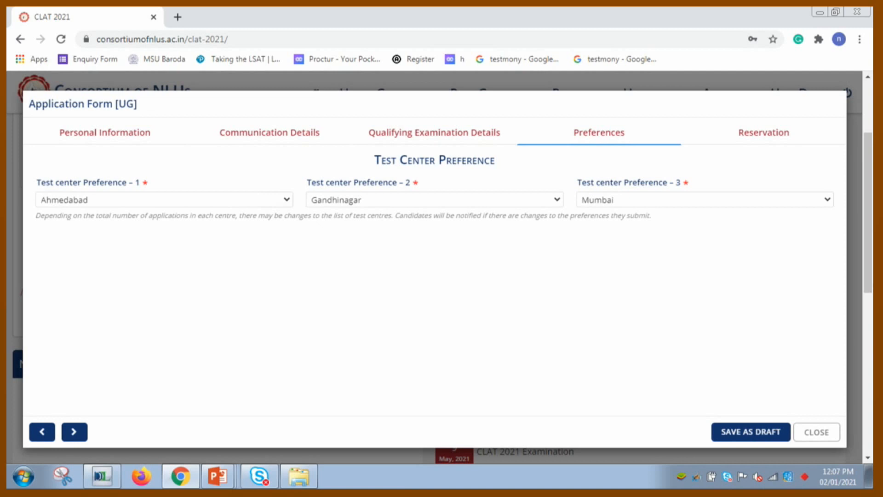
Confirm the first preference is unchanged and go on to the Reservation section.
{"action": "left_click", "coordinate": [165, 199]}
{"action": "scroll", "coordinate": [158, 403], "scroll_direction": "down", "scroll_amount": 12}
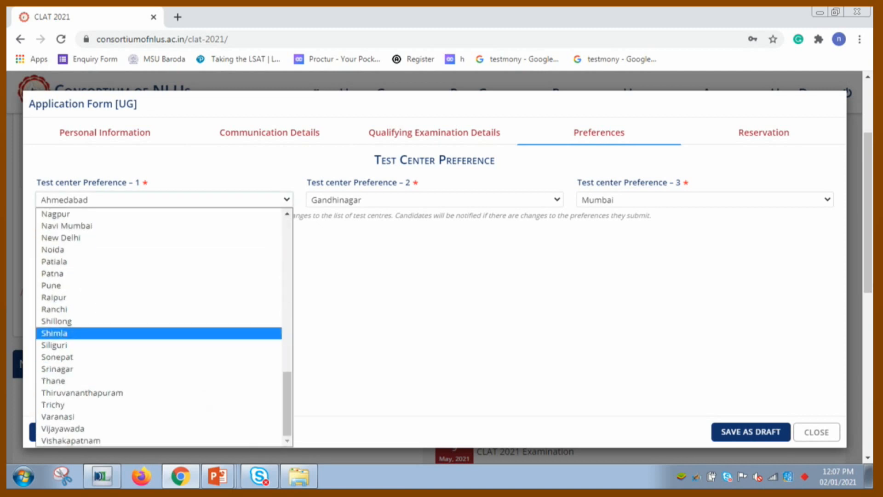
{"action": "scroll", "coordinate": [158, 403], "scroll_direction": "up", "scroll_amount": 15}
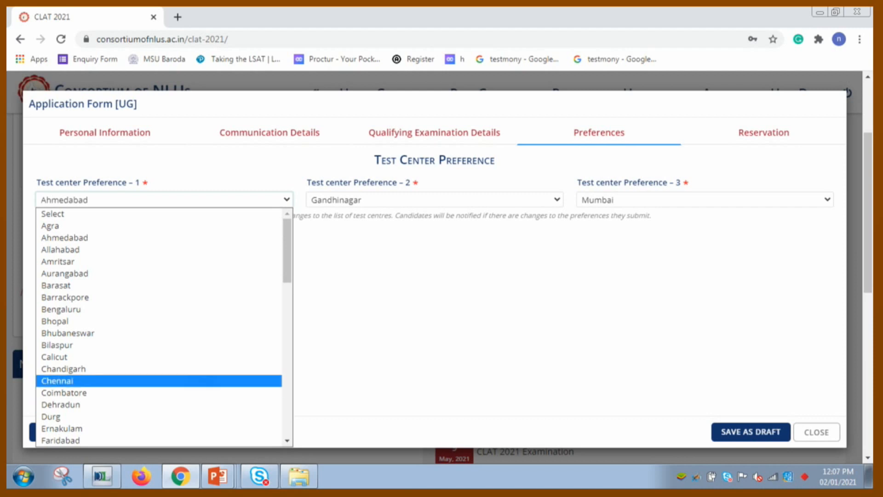
{"action": "left_click", "coordinate": [552, 269]}
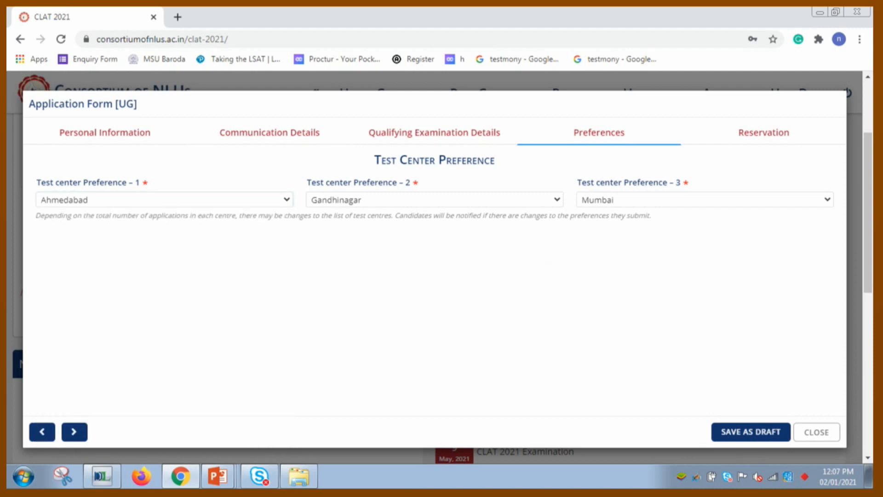
{"action": "left_click", "coordinate": [74, 431]}
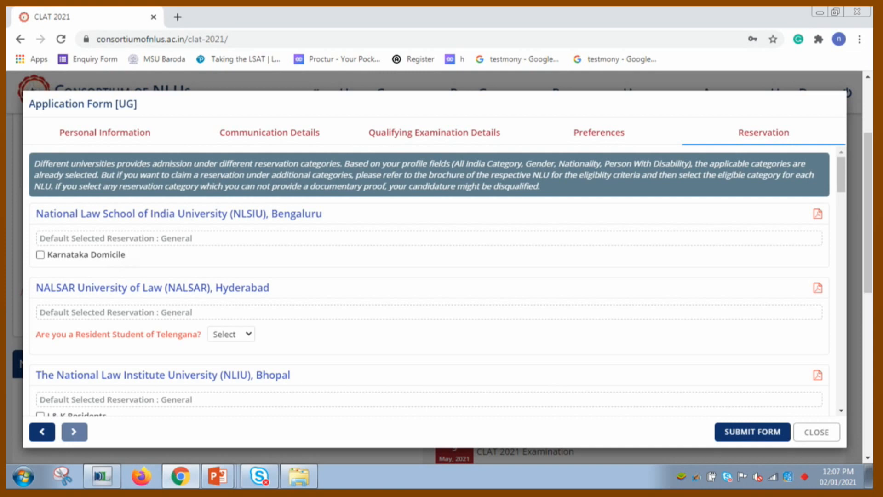
Answer No to the NALSAR question about being a resident student of Telangana.
{"action": "scroll", "coordinate": [427, 280], "scroll_direction": "down", "scroll_amount": 2}
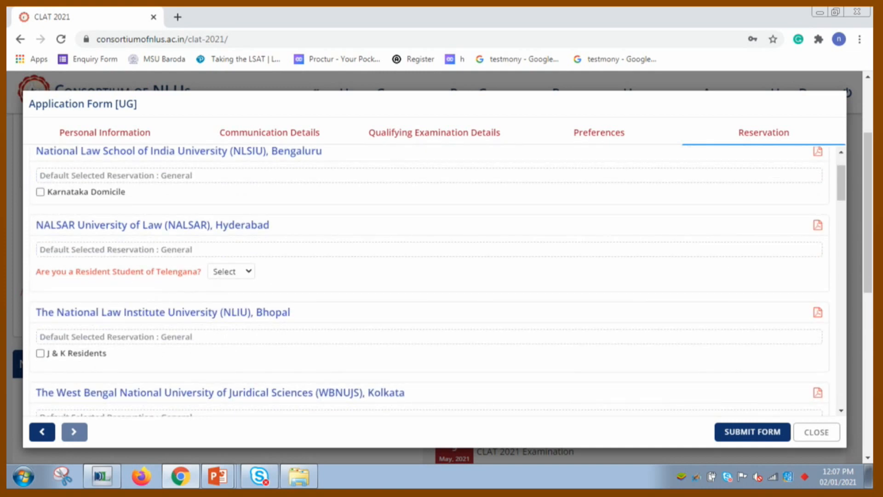
{"action": "left_click", "coordinate": [231, 272]}
{"action": "left_click", "coordinate": [233, 311]}
{"action": "scroll", "coordinate": [233, 311], "scroll_direction": "down", "scroll_amount": 1}
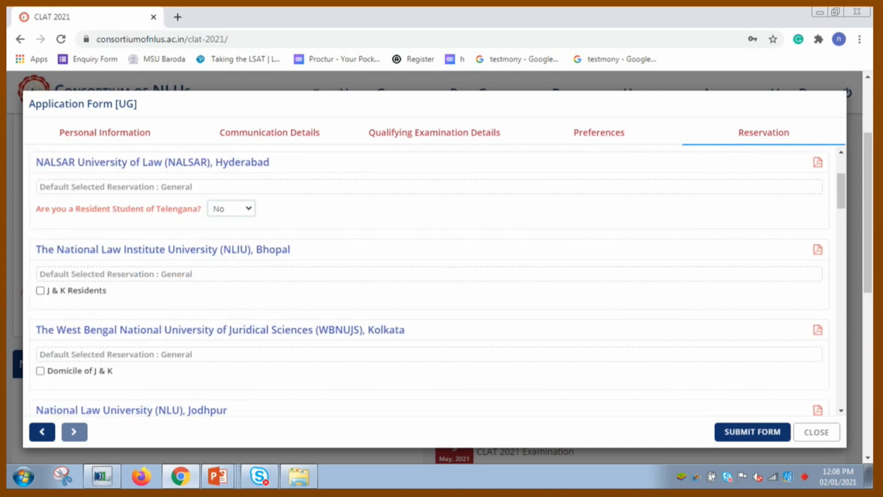
{"action": "scroll", "coordinate": [428, 281], "scroll_direction": "down", "scroll_amount": 2}
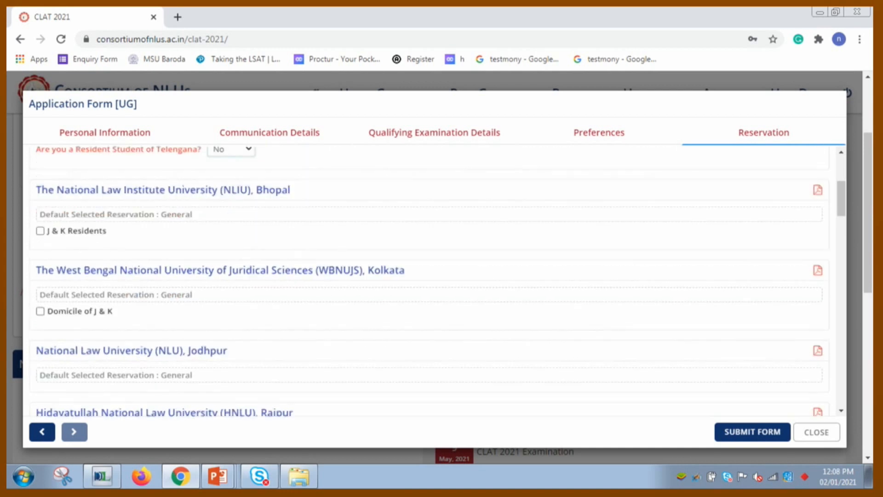
{"action": "scroll", "coordinate": [441, 280], "scroll_direction": "down", "scroll_amount": 1}
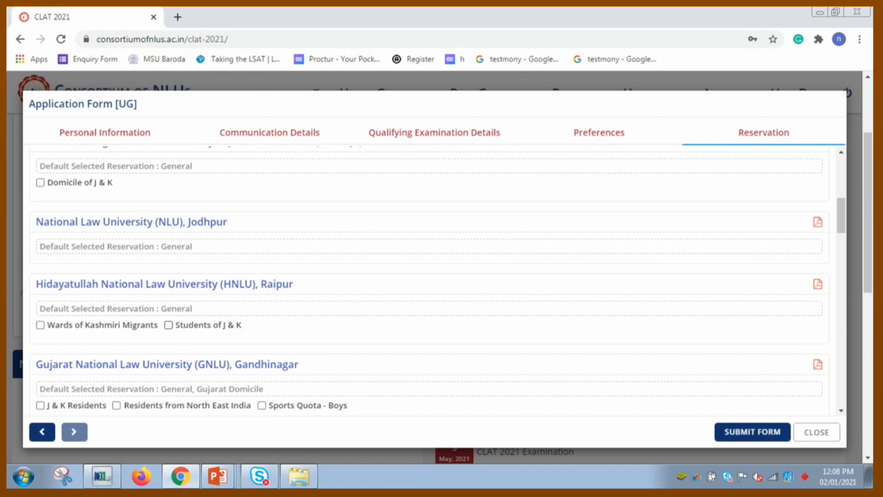
{"action": "scroll", "coordinate": [233, 321], "scroll_direction": "down", "scroll_amount": 1}
{"action": "scroll", "coordinate": [233, 322], "scroll_direction": "down", "scroll_amount": 1}
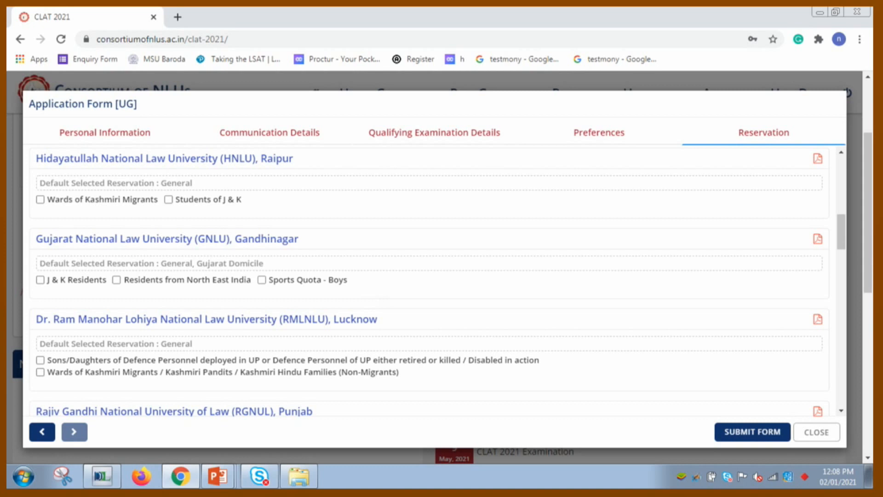
Review the other NLUs' default reservations, highlighting GNLU's Gujarat Domicile entry.
{"action": "scroll", "coordinate": [437, 276], "scroll_direction": "down", "scroll_amount": 2}
{"action": "scroll", "coordinate": [437, 276], "scroll_direction": "up", "scroll_amount": 1}
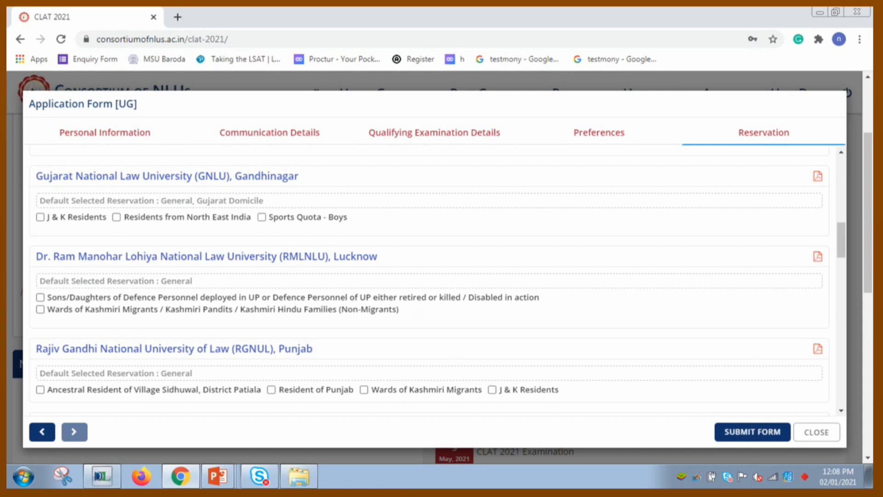
{"action": "scroll", "coordinate": [428, 276], "scroll_direction": "down", "scroll_amount": 1}
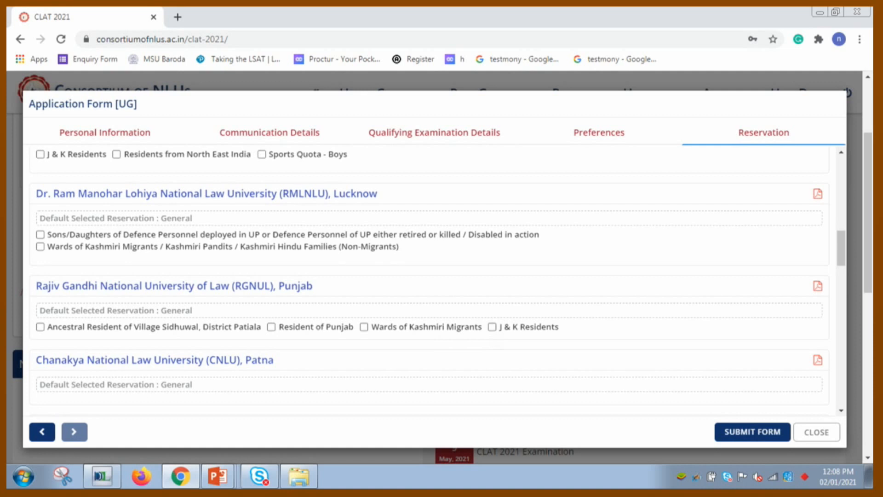
{"action": "scroll", "coordinate": [428, 280], "scroll_direction": "down", "scroll_amount": 1}
{"action": "scroll", "coordinate": [428, 280], "scroll_direction": "down", "scroll_amount": 1}
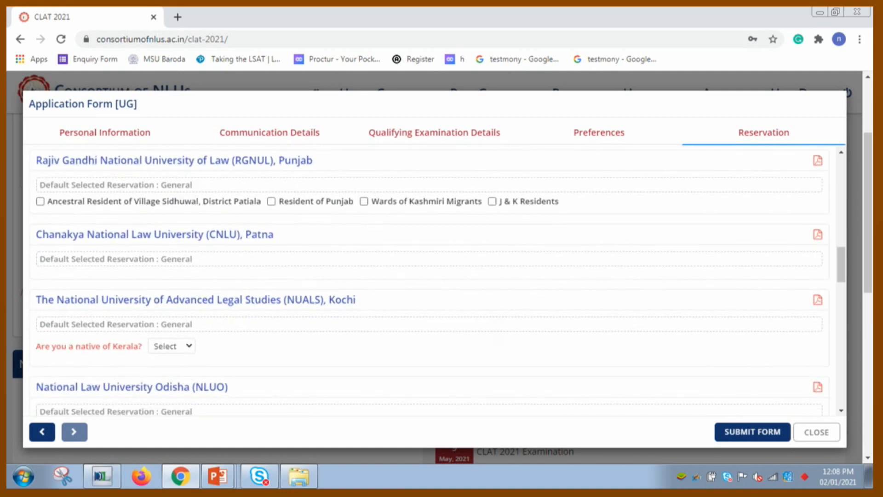
{"action": "scroll", "coordinate": [440, 282], "scroll_direction": "up", "scroll_amount": 5}
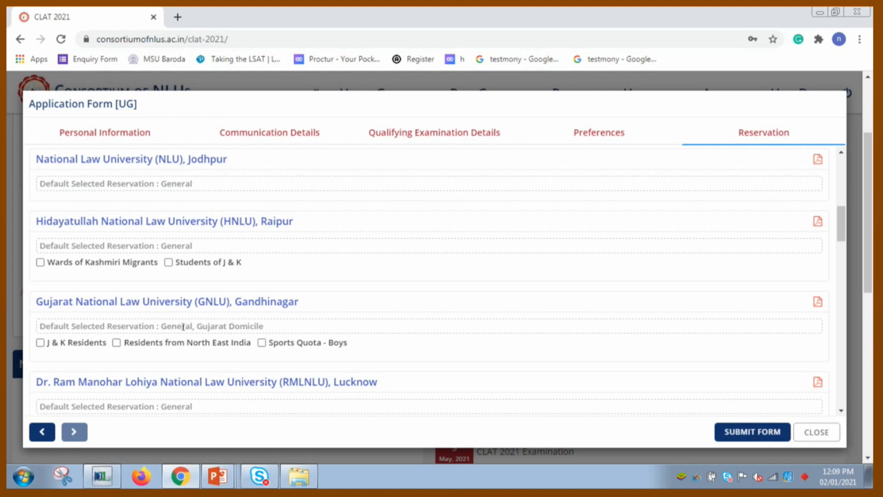
{"action": "left_click_drag", "start_coordinate": [197, 326], "coordinate": [264, 326]}
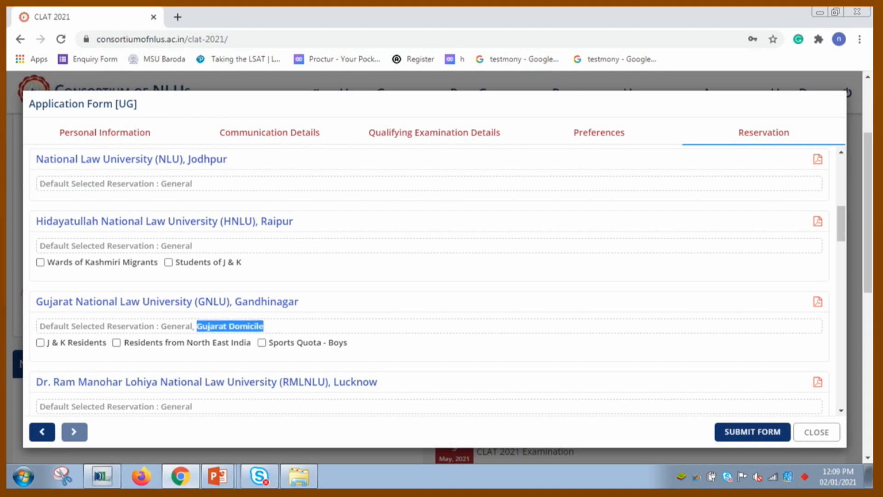
{"action": "scroll", "coordinate": [427, 280], "scroll_direction": "down", "scroll_amount": 2}
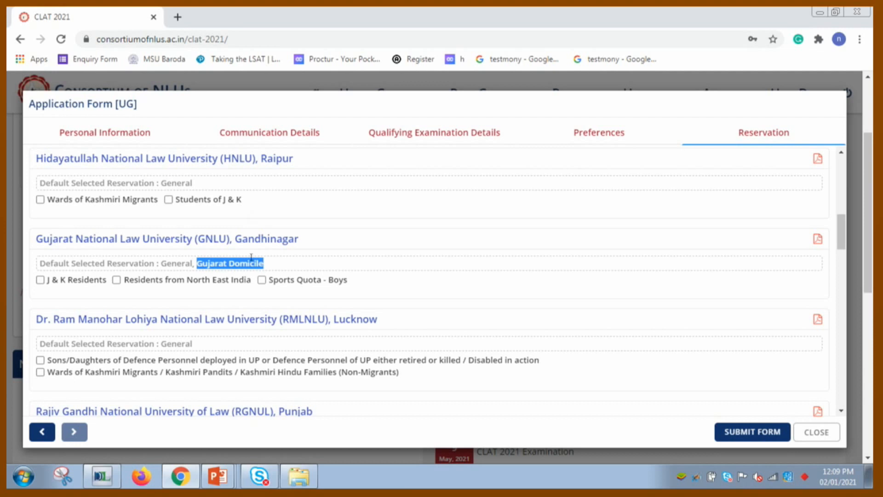
{"action": "scroll", "coordinate": [256, 244], "scroll_direction": "down", "scroll_amount": 3}
{"action": "scroll", "coordinate": [427, 280], "scroll_direction": "down", "scroll_amount": 1}
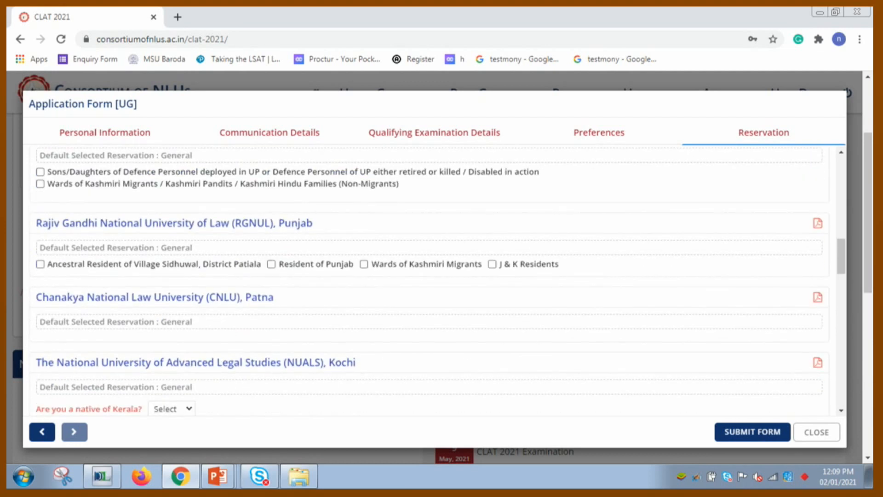
{"action": "scroll", "coordinate": [441, 280], "scroll_direction": "down", "scroll_amount": 1}
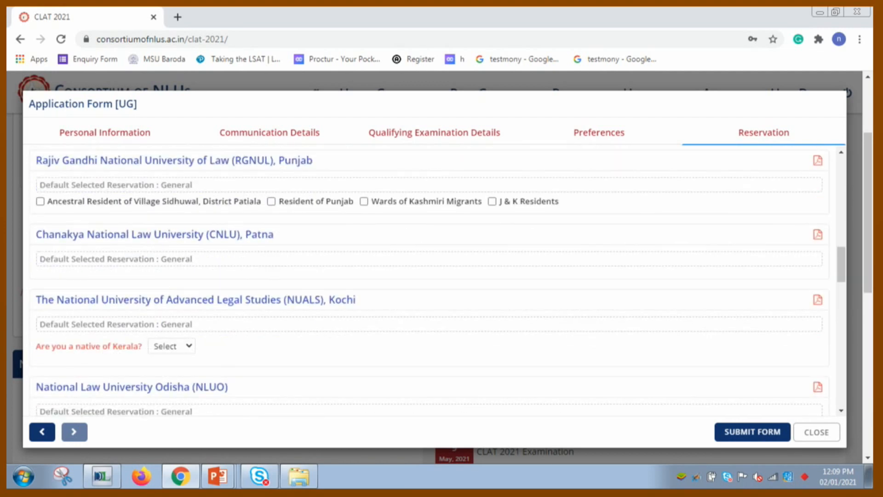
Answer No to the Kerala native, Odisha domicile, Jharkhand resident and Assam residency questions.
{"action": "left_click", "coordinate": [172, 346]}
{"action": "left_click", "coordinate": [171, 385]}
{"action": "scroll", "coordinate": [235, 302], "scroll_direction": "down", "scroll_amount": 1}
{"action": "scroll", "coordinate": [236, 301], "scroll_direction": "down", "scroll_amount": 1}
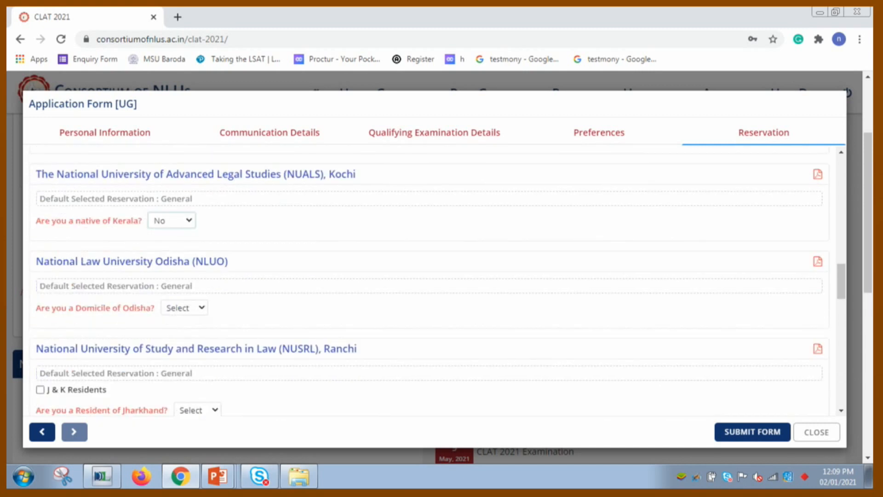
{"action": "left_click", "coordinate": [184, 307]}
{"action": "left_click", "coordinate": [184, 345]}
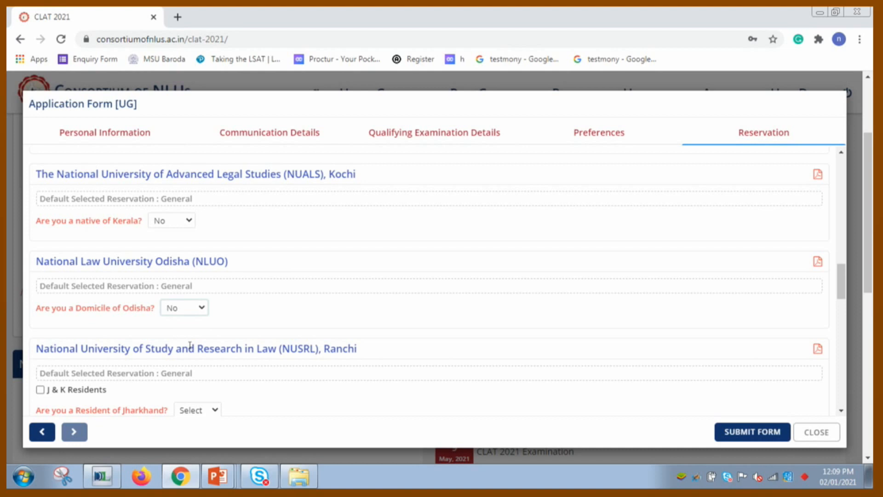
{"action": "scroll", "coordinate": [189, 345], "scroll_direction": "down", "scroll_amount": 2}
{"action": "left_click", "coordinate": [198, 285]}
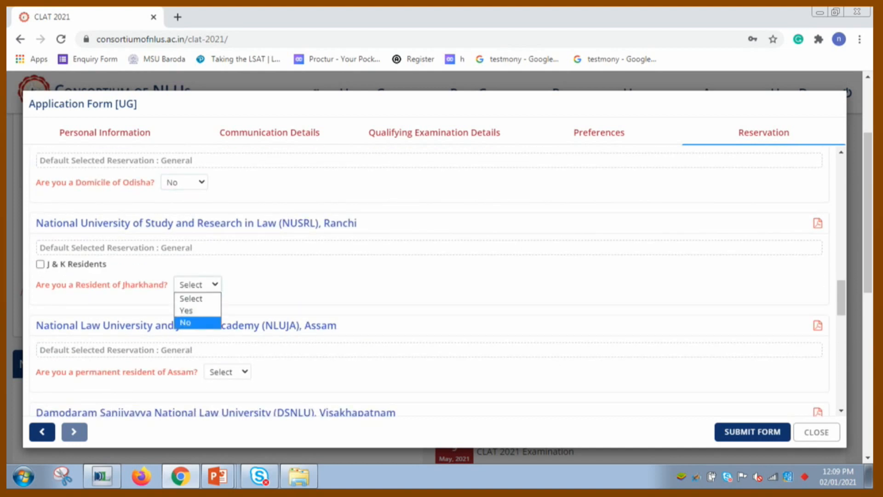
{"action": "left_click", "coordinate": [203, 323]}
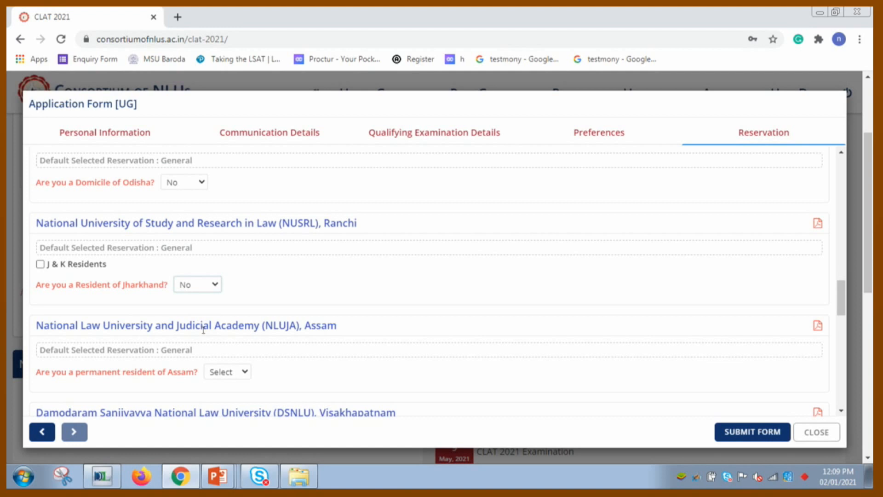
{"action": "left_click", "coordinate": [228, 371]}
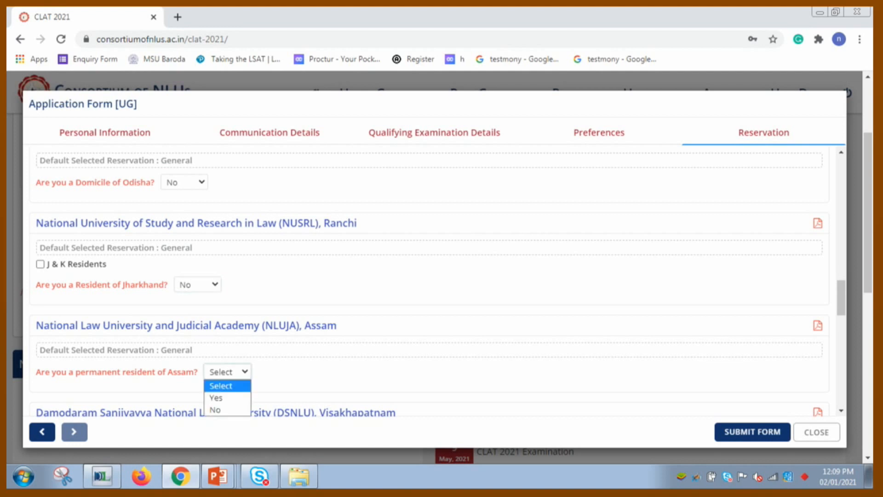
{"action": "left_click", "coordinate": [217, 408]}
Tick the declaration that the application information and documents are true.
{"action": "scroll", "coordinate": [441, 286], "scroll_direction": "down", "scroll_amount": 4}
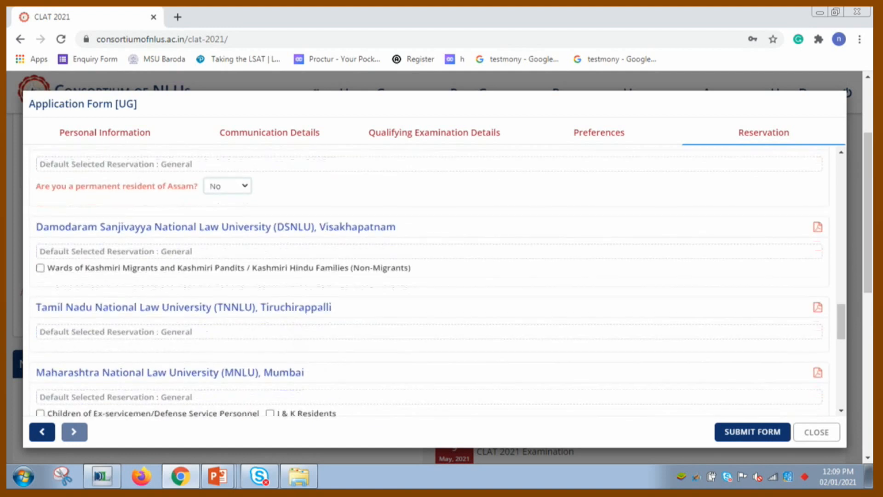
{"action": "scroll", "coordinate": [441, 282], "scroll_direction": "down", "scroll_amount": 3}
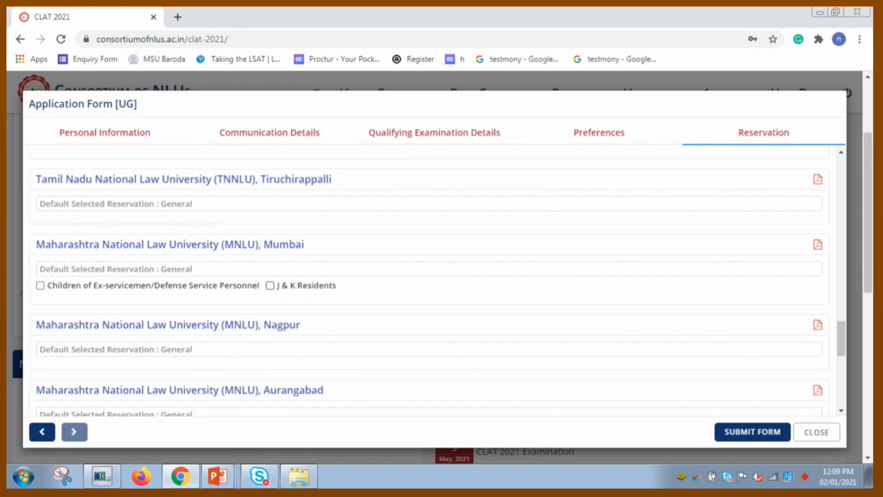
{"action": "scroll", "coordinate": [440, 281], "scroll_direction": "down", "scroll_amount": 3}
{"action": "scroll", "coordinate": [440, 280], "scroll_direction": "down", "scroll_amount": 2}
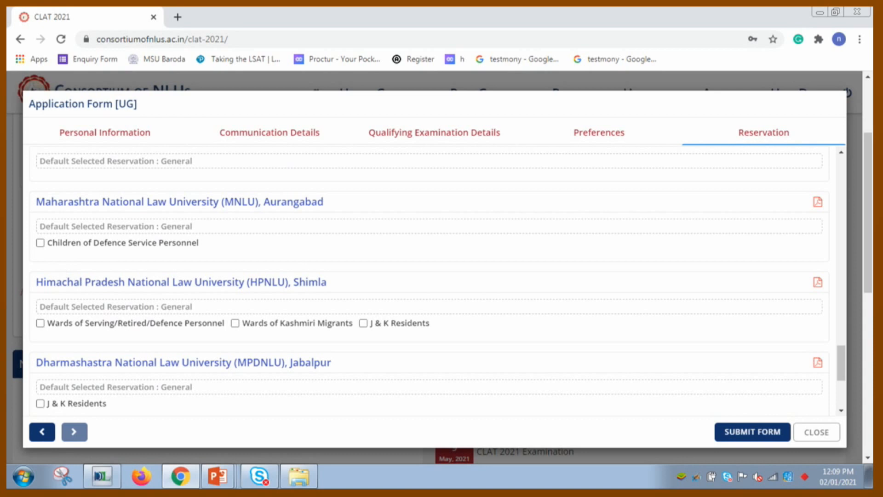
{"action": "scroll", "coordinate": [221, 275], "scroll_direction": "down", "scroll_amount": 2}
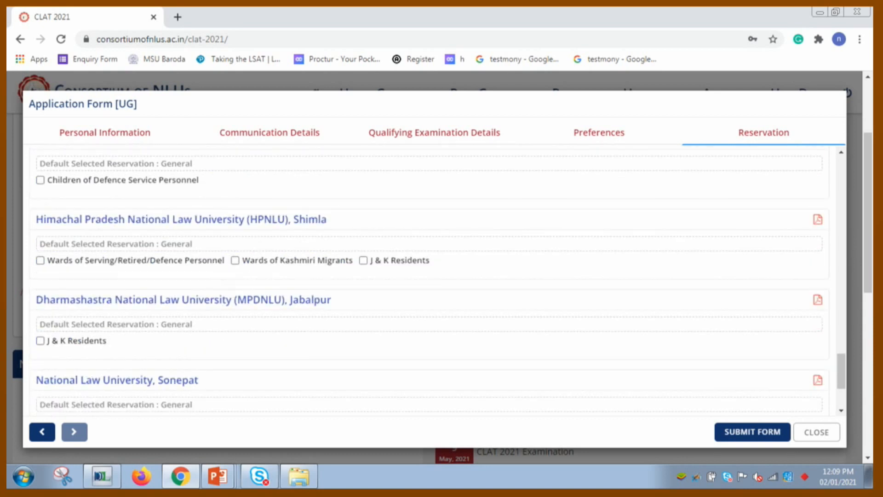
{"action": "scroll", "coordinate": [221, 276], "scroll_direction": "down", "scroll_amount": 2}
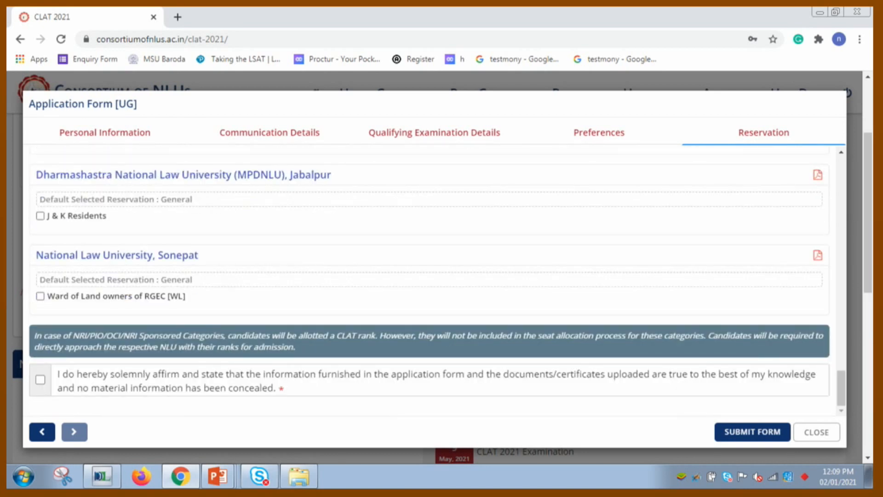
{"action": "scroll", "coordinate": [221, 275], "scroll_direction": "down", "scroll_amount": 1}
{"action": "left_click", "coordinate": [40, 379]}
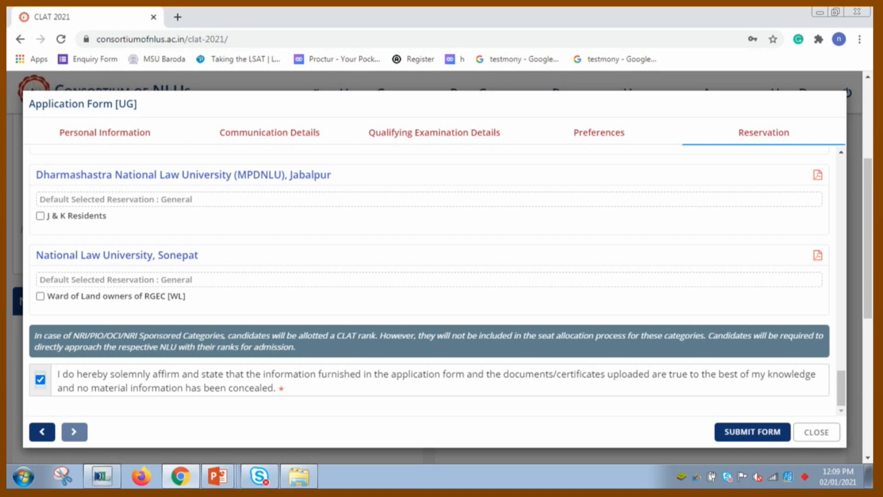
Submit the completed application form and confirm the submission.
{"action": "left_click", "coordinate": [753, 432]}
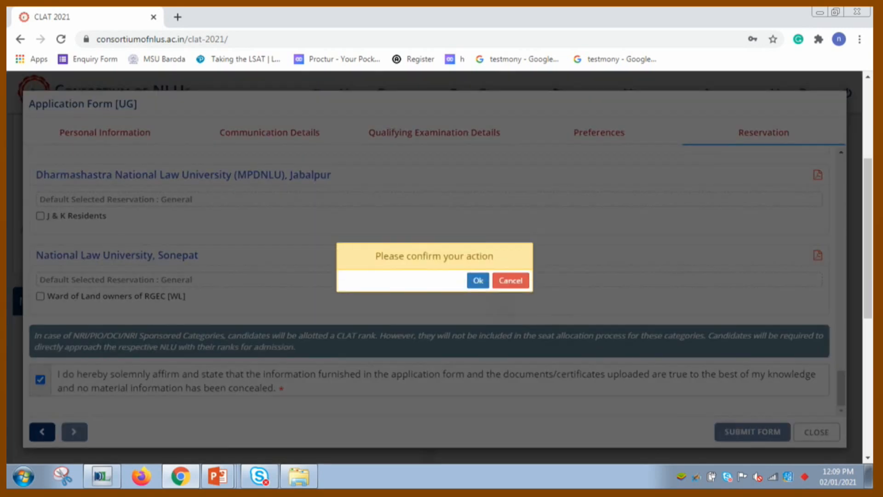
{"action": "left_click", "coordinate": [478, 280]}
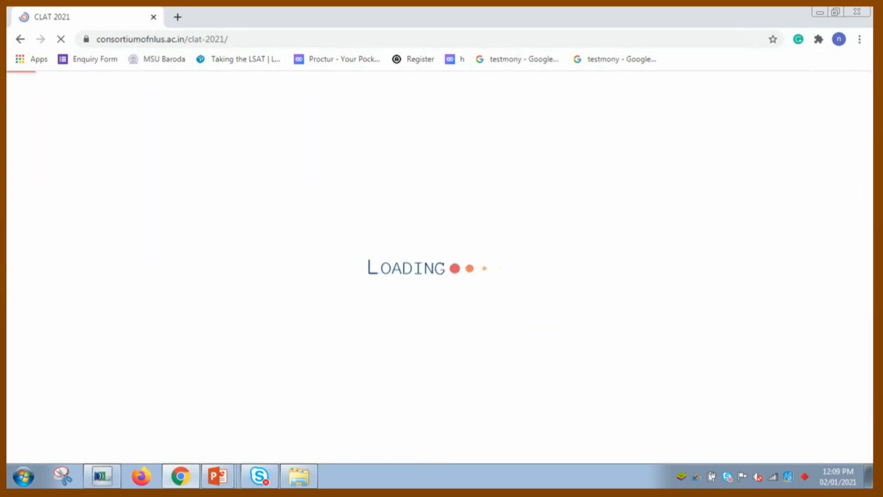
{"action": "scroll", "coordinate": [434, 276], "scroll_direction": "down", "scroll_amount": 6}
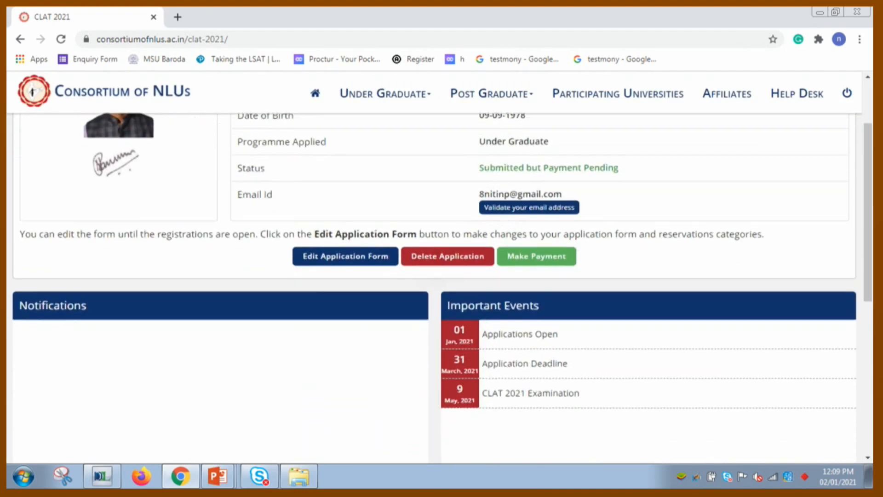
{"action": "scroll", "coordinate": [434, 276], "scroll_direction": "up", "scroll_amount": 6}
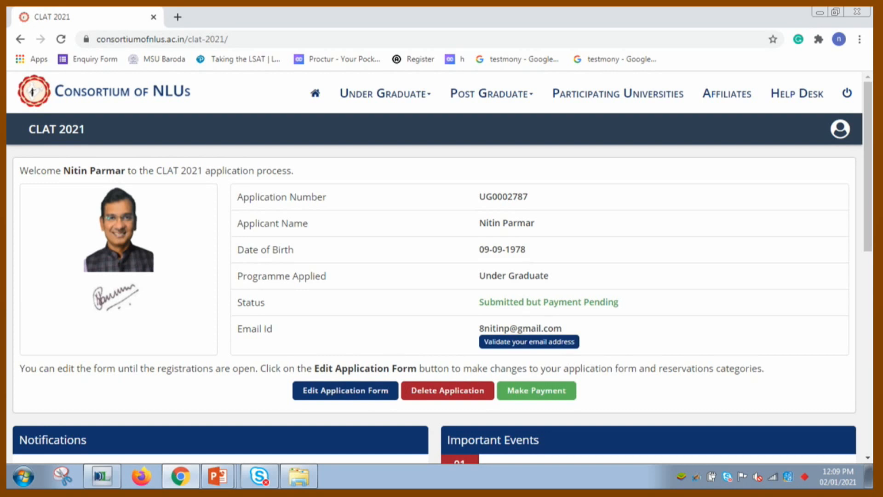
Start the fee payment with Previous Year Question Papers set to No and confirm ₹4000.
{"action": "left_click", "coordinate": [536, 390]}
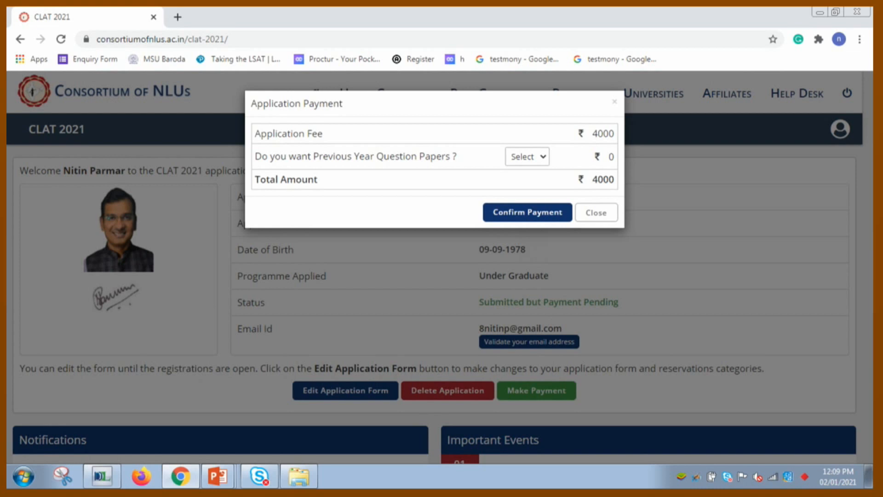
{"action": "left_click", "coordinate": [527, 156]}
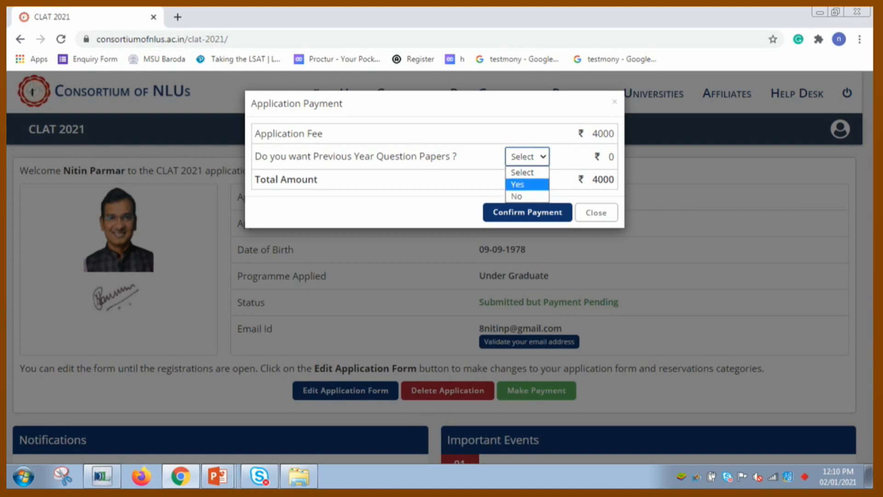
{"action": "left_click", "coordinate": [518, 184]}
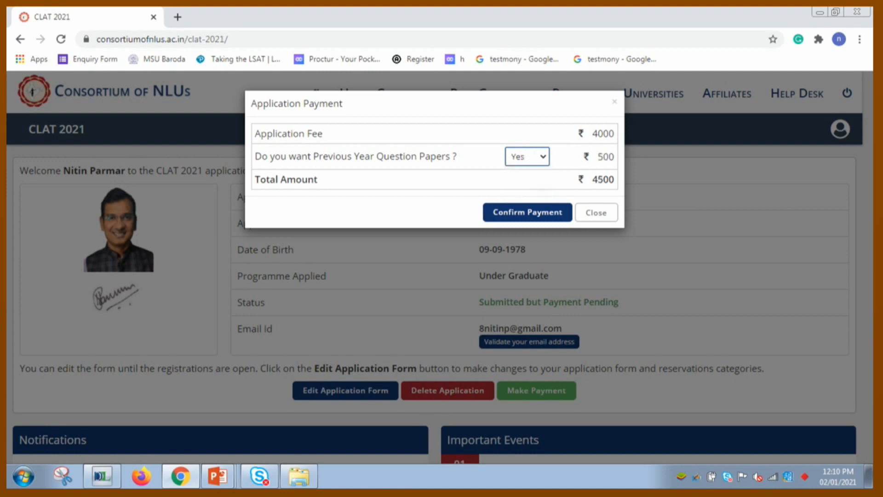
{"action": "left_click", "coordinate": [527, 157]}
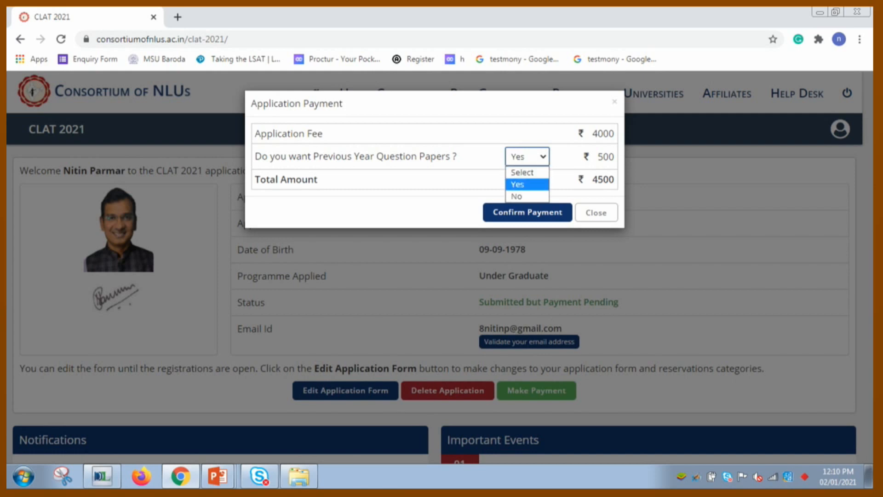
{"action": "left_click", "coordinate": [518, 197]}
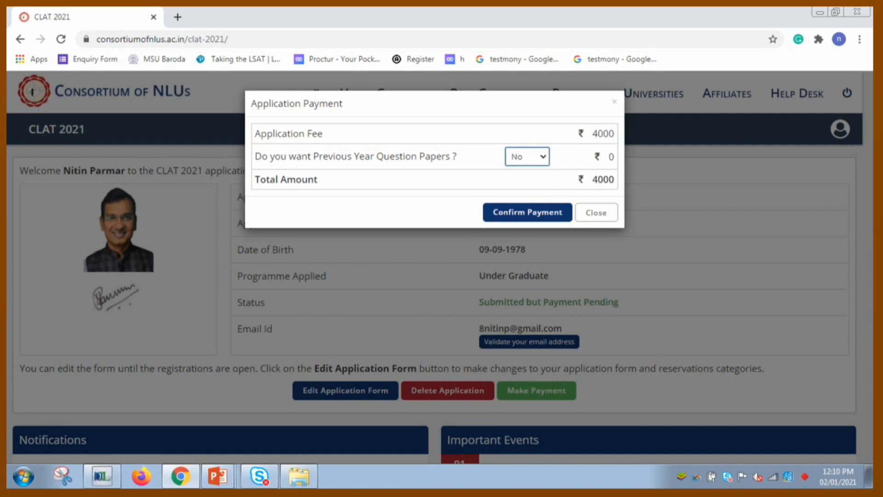
{"action": "left_click", "coordinate": [527, 213]}
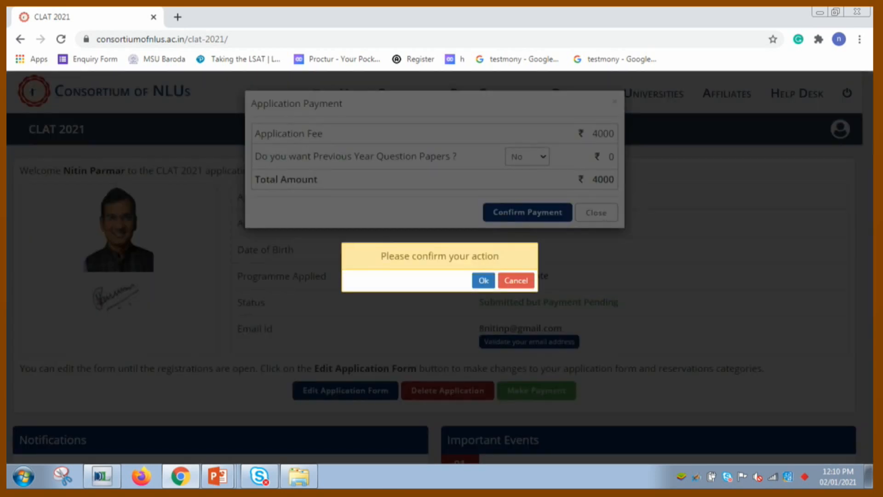
Accept the payment confirmation and open Razorpay checkout with the saved contact e-mail.
{"action": "left_click", "coordinate": [484, 280]}
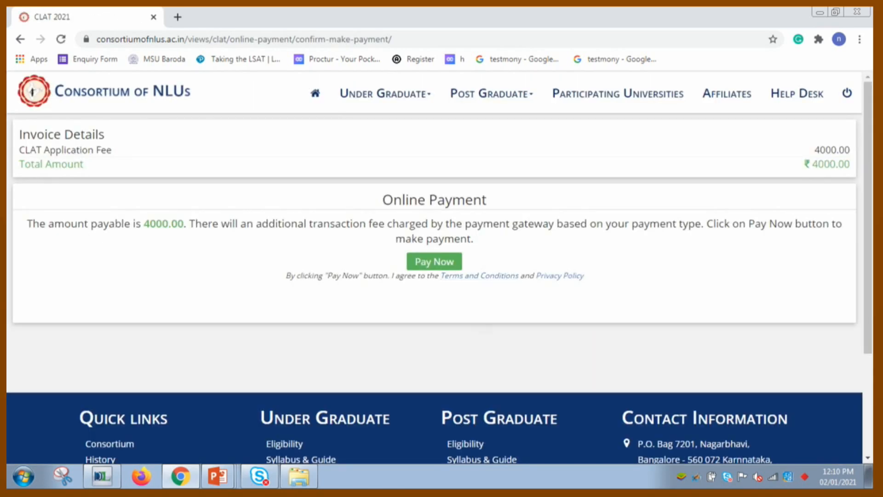
{"action": "left_click", "coordinate": [434, 262]}
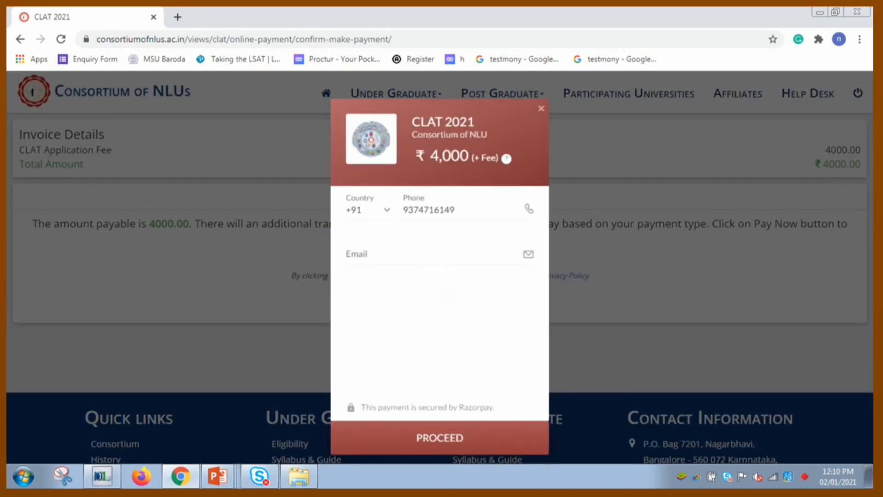
{"action": "left_click", "coordinate": [427, 255]}
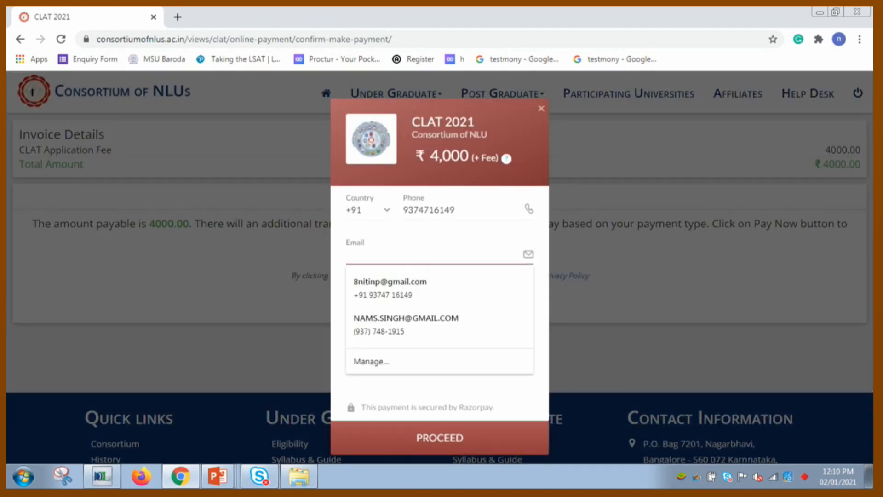
{"action": "key", "text": "Down"}
{"action": "key", "text": "Return"}
{"action": "key", "text": "Return"}
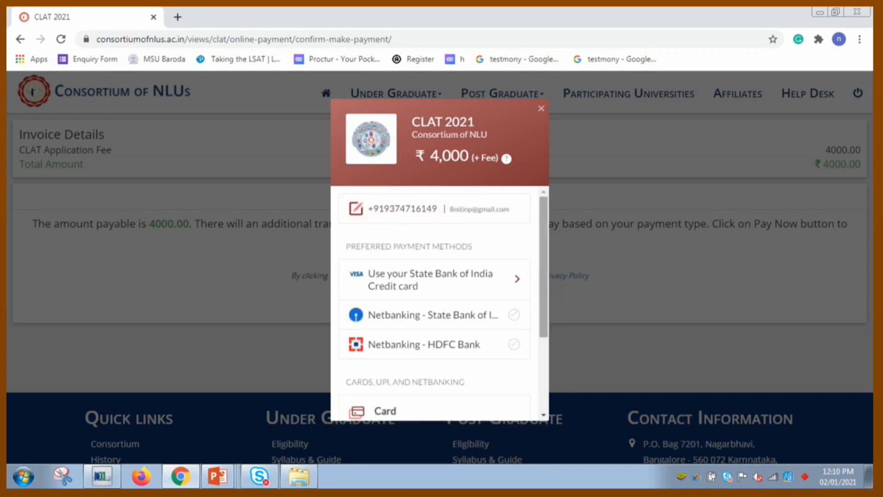
Choose card payment and verify the saved-cards OTP to reach the card-details form.
{"action": "scroll", "coordinate": [440, 304], "scroll_direction": "down", "scroll_amount": 2}
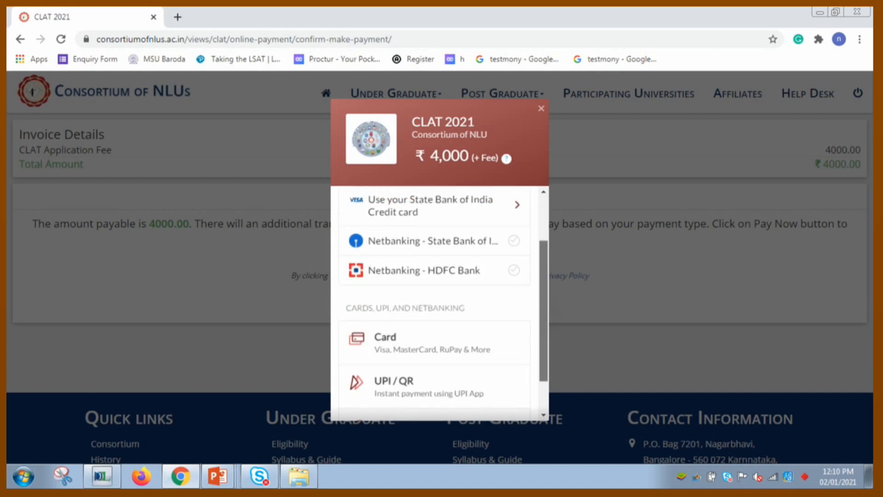
{"action": "scroll", "coordinate": [440, 304], "scroll_direction": "up", "scroll_amount": 1}
{"action": "scroll", "coordinate": [439, 304], "scroll_direction": "down", "scroll_amount": 2}
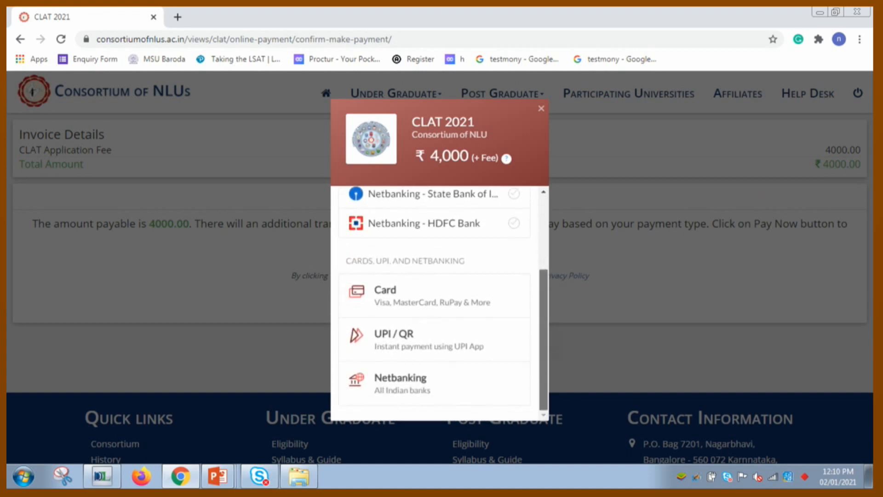
{"action": "left_click", "coordinate": [464, 297]}
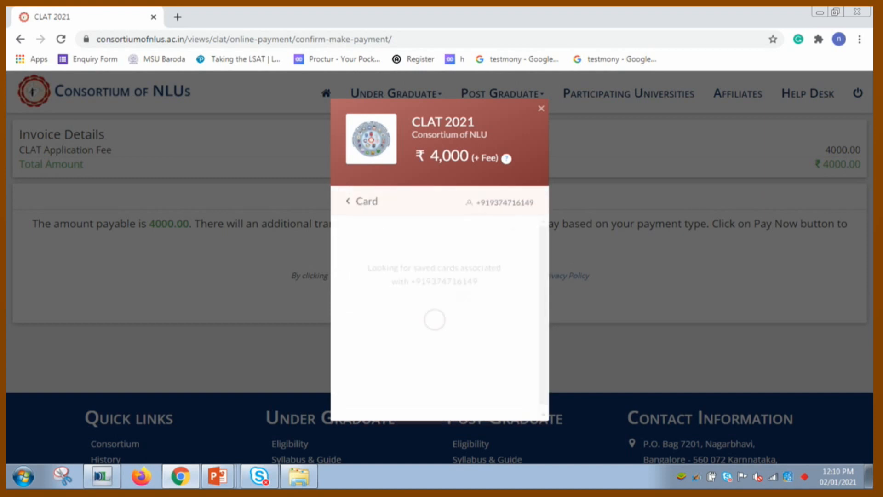
{"action": "scroll", "coordinate": [485, 270], "scroll_direction": "down", "scroll_amount": 1}
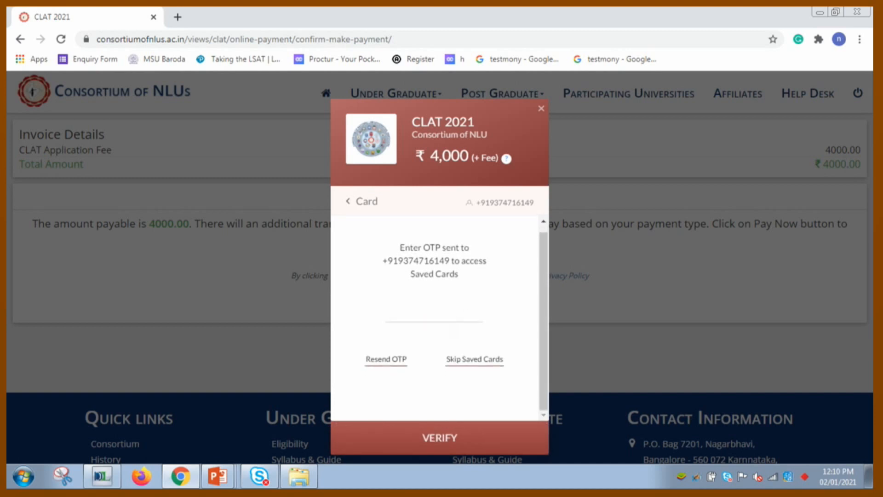
{"action": "left_click", "coordinate": [446, 312]}
{"action": "left_click", "coordinate": [439, 437]}
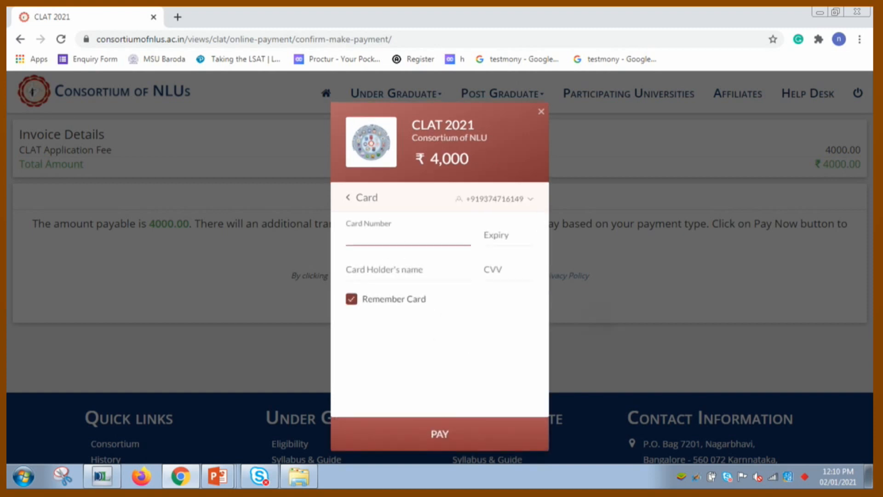